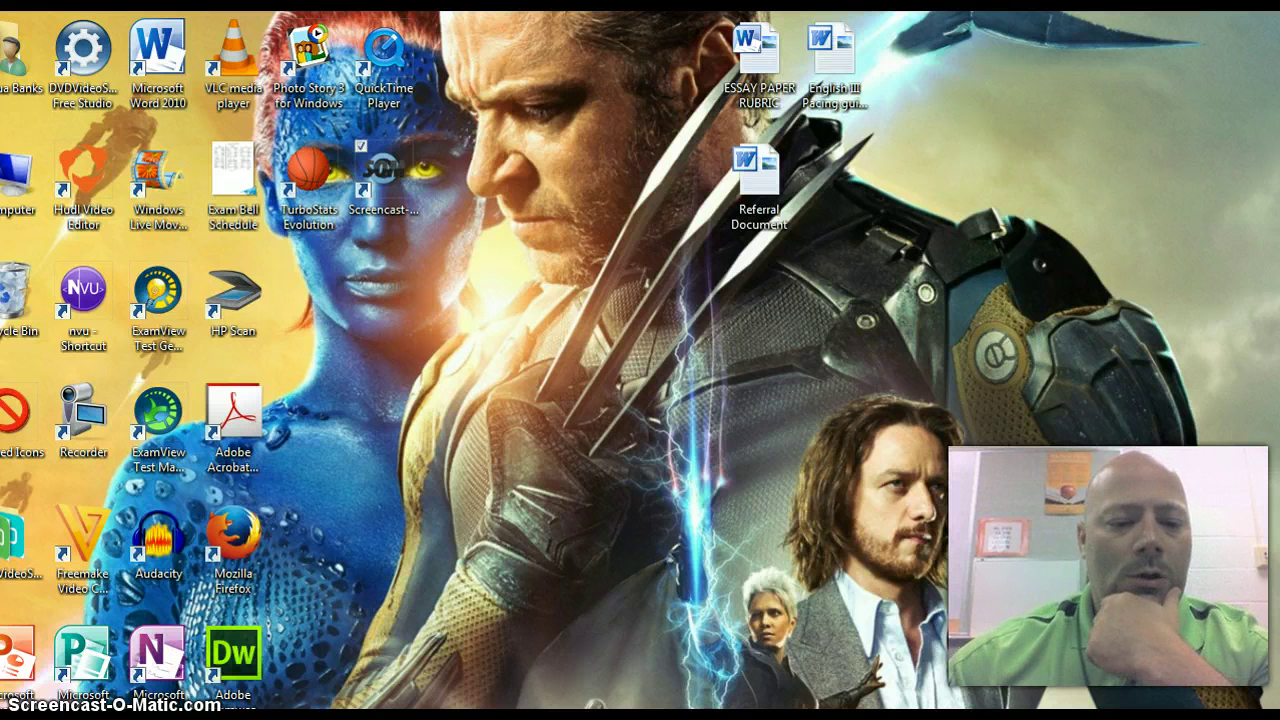
- Bring up the Word skit script to review its Scene I dialogue
key("alt+Tab")
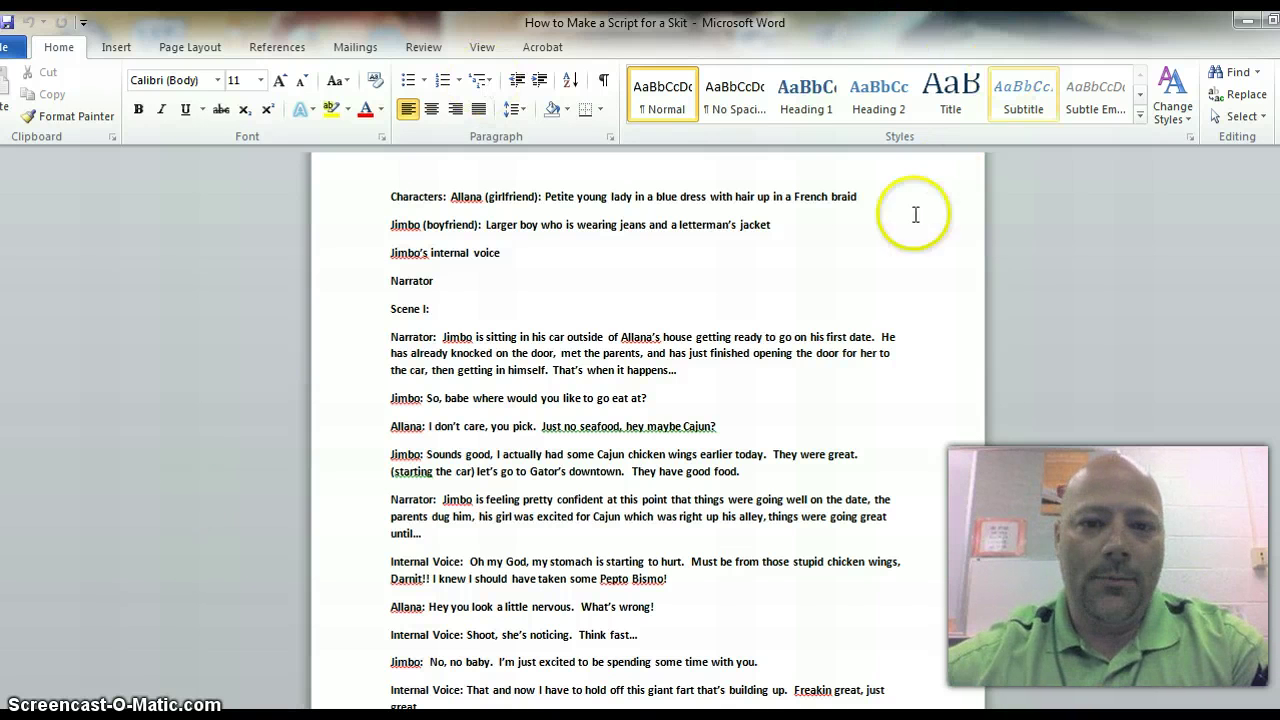
- Minimize the Word script and launch Audacity from its desktop shortcut
left_click(1245, 21)
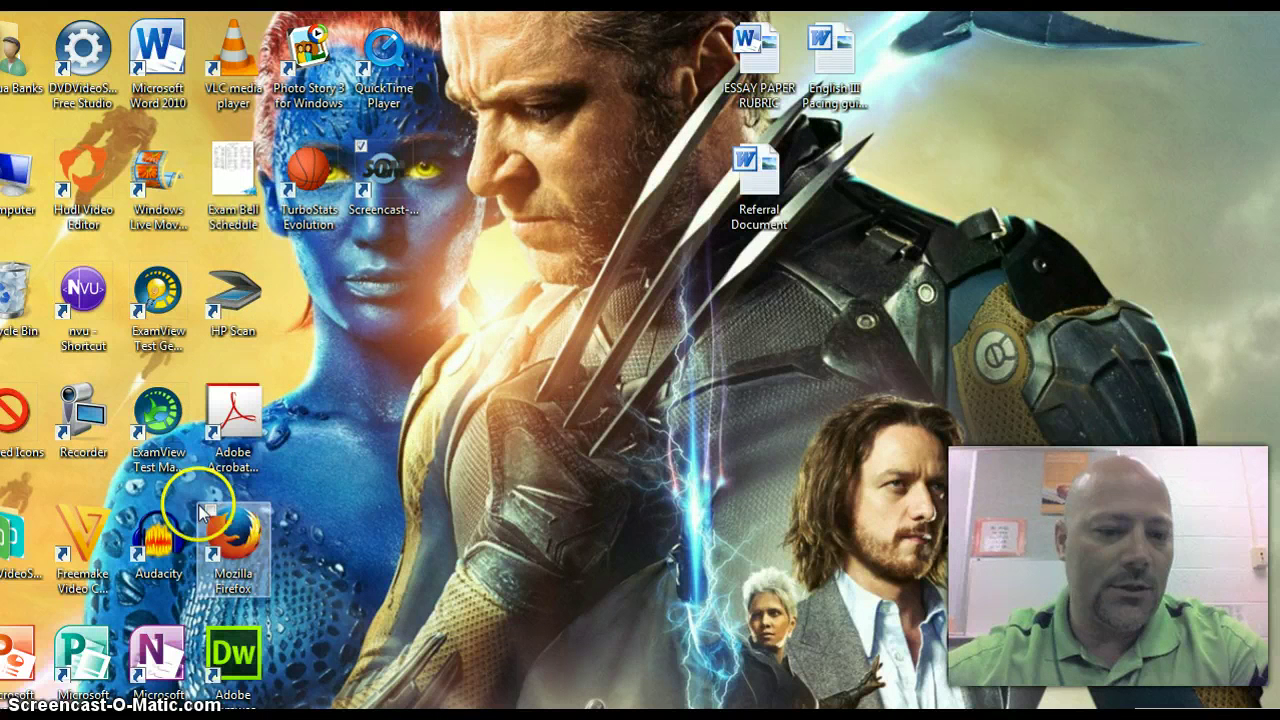
double_click(165, 538)
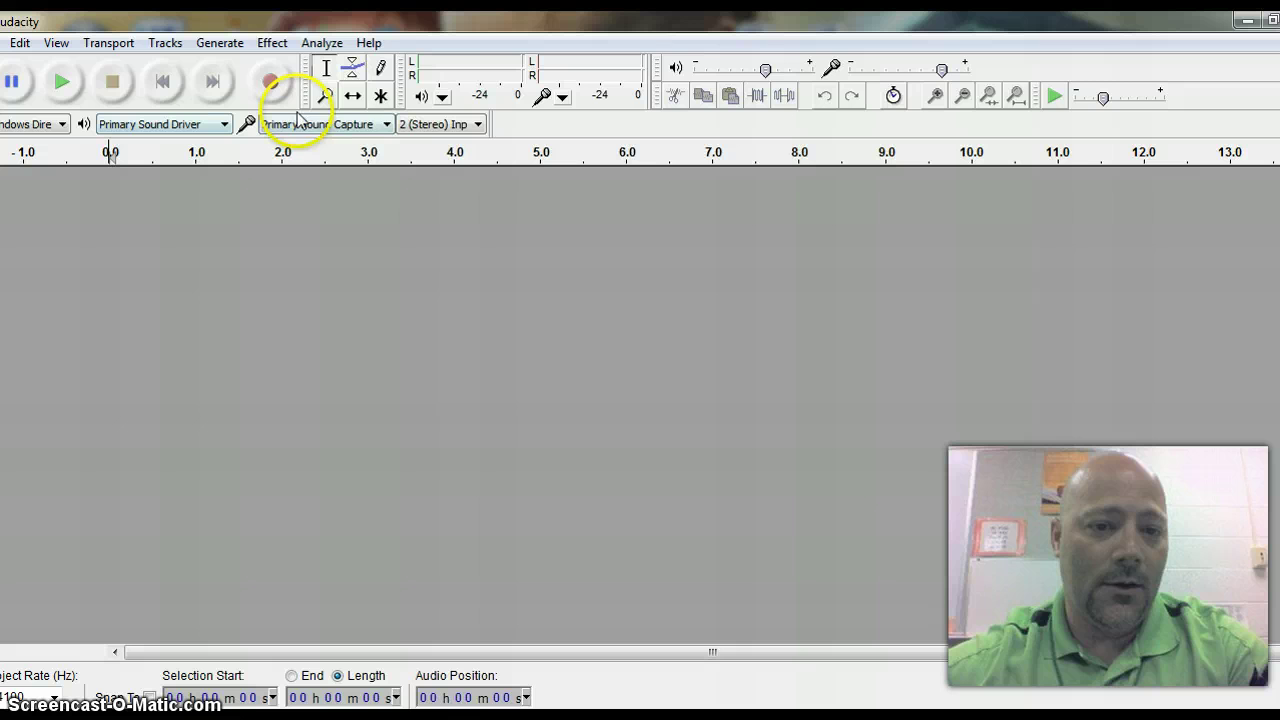
- Set the recording input to Microphone (2- USB Audio) and the output volume to 0.8
left_click(386, 125)
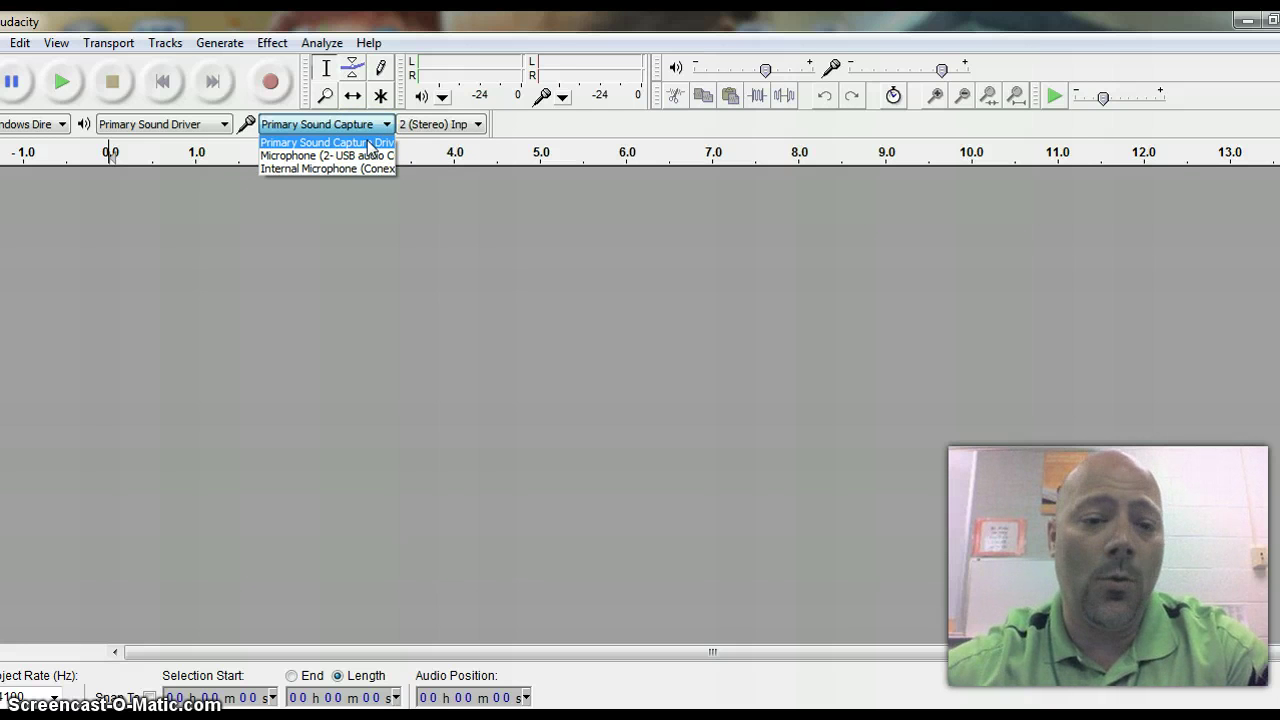
left_click(363, 157)
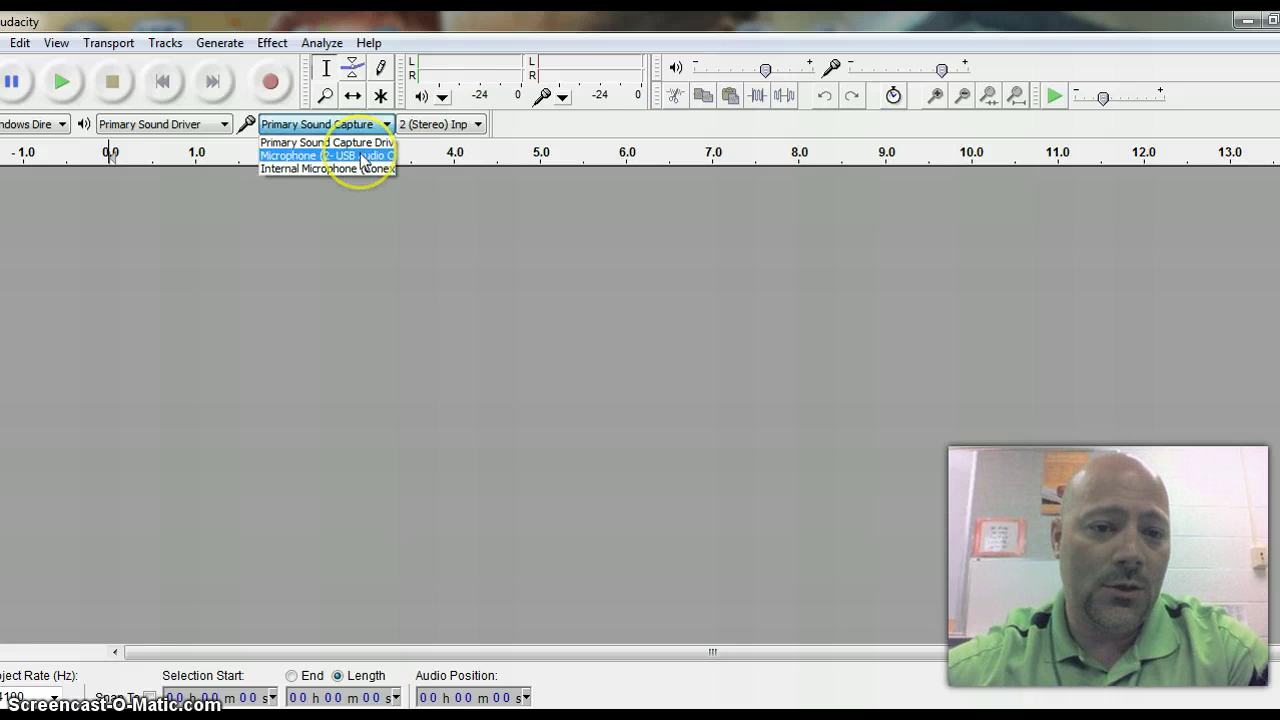
left_click(363, 157)
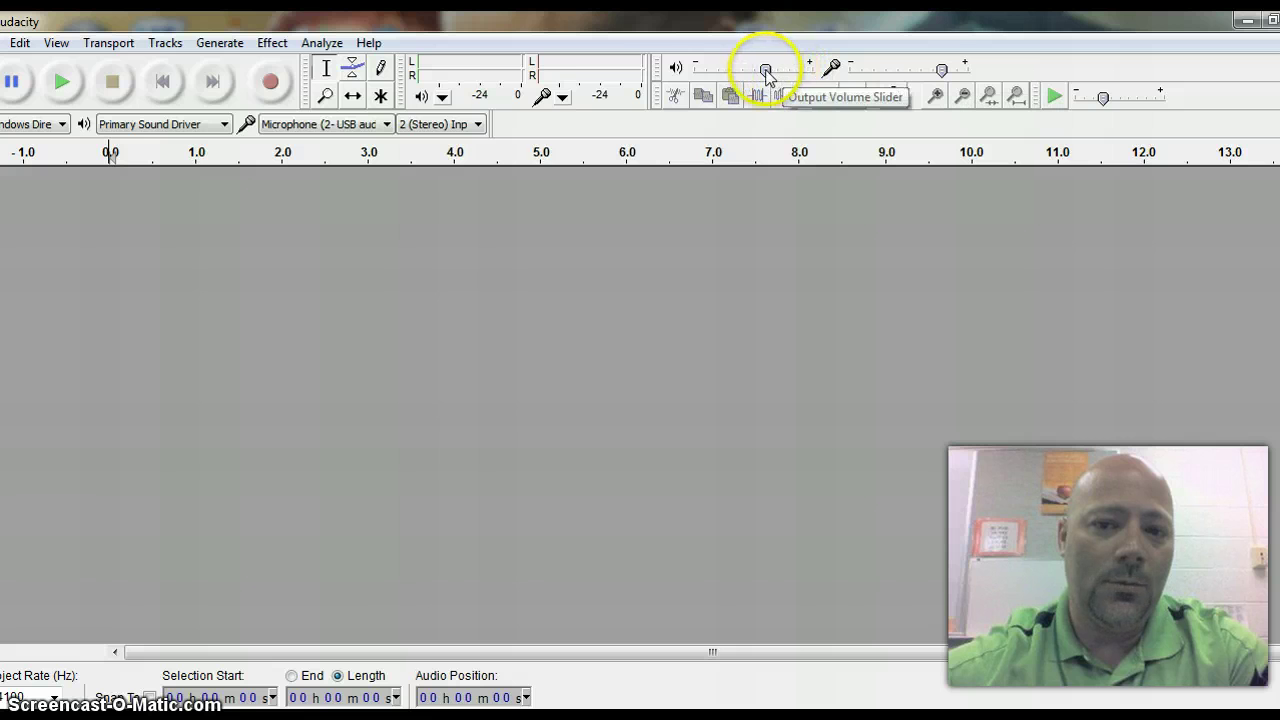
mouse_move(766, 72)
left_mouse_down()
mouse_move(798, 70)
mouse_move(782, 74)
left_mouse_up()
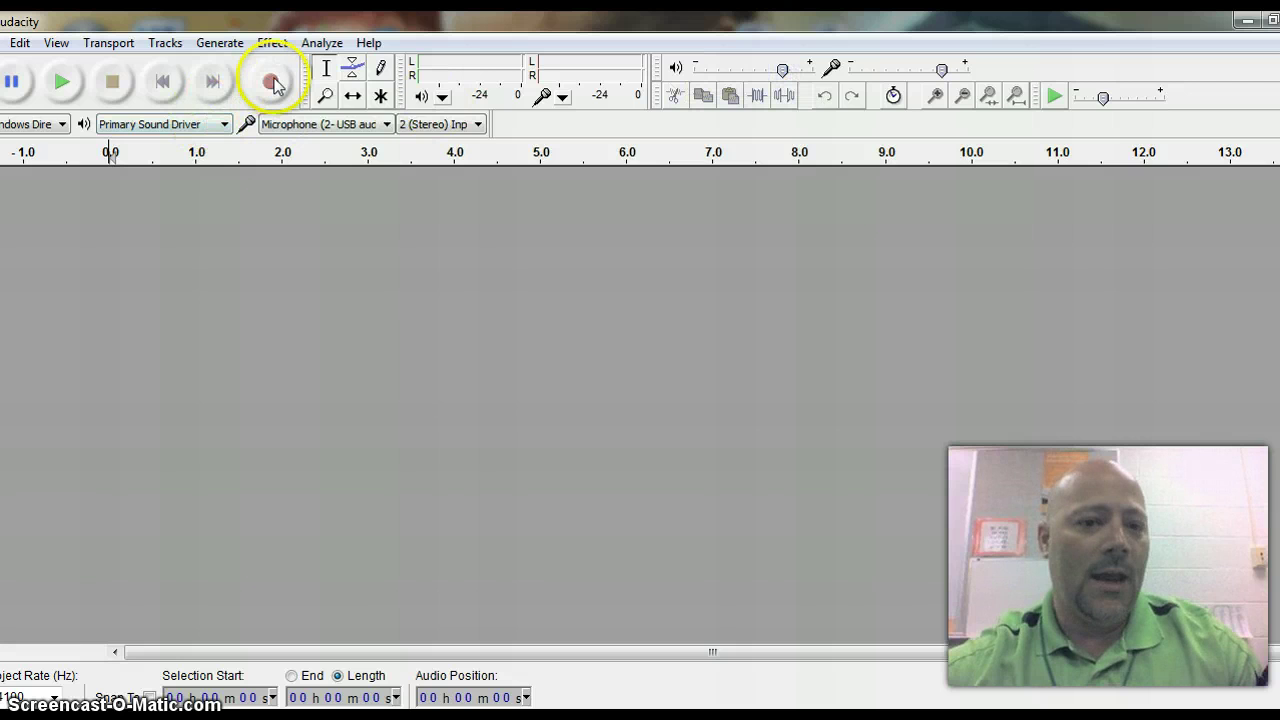
left_click(275, 83)
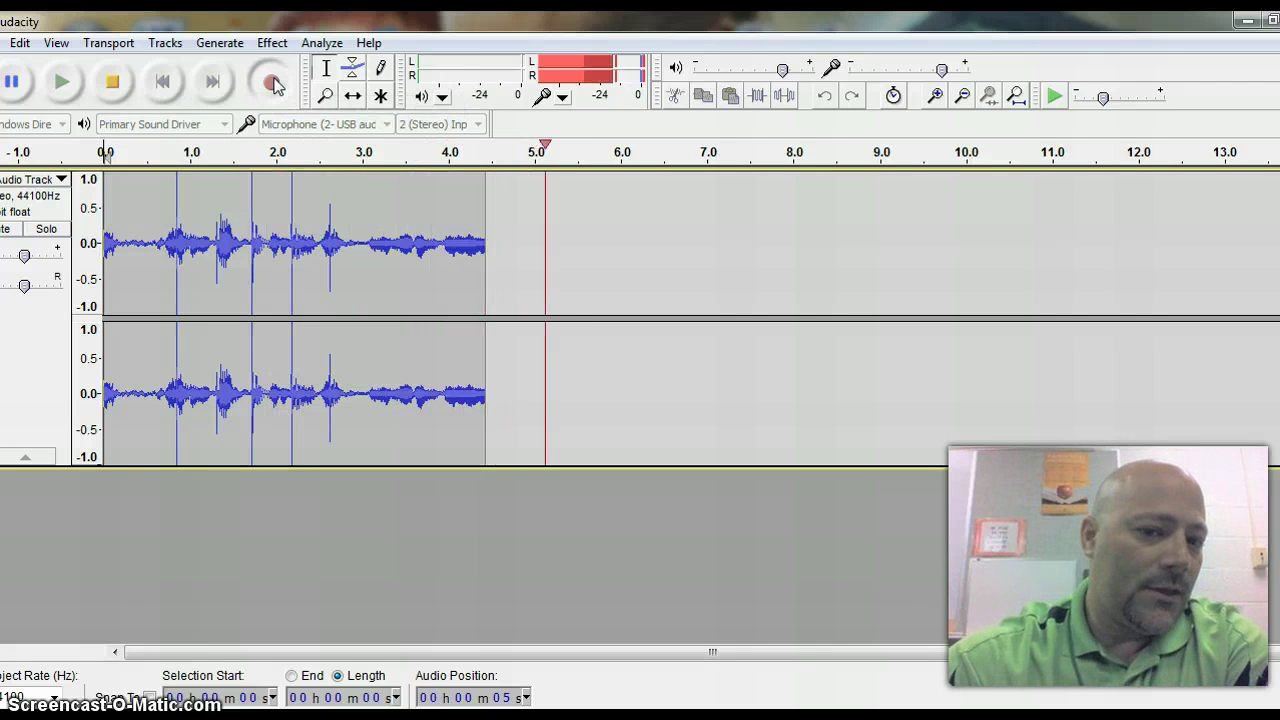
left_click(112, 82)
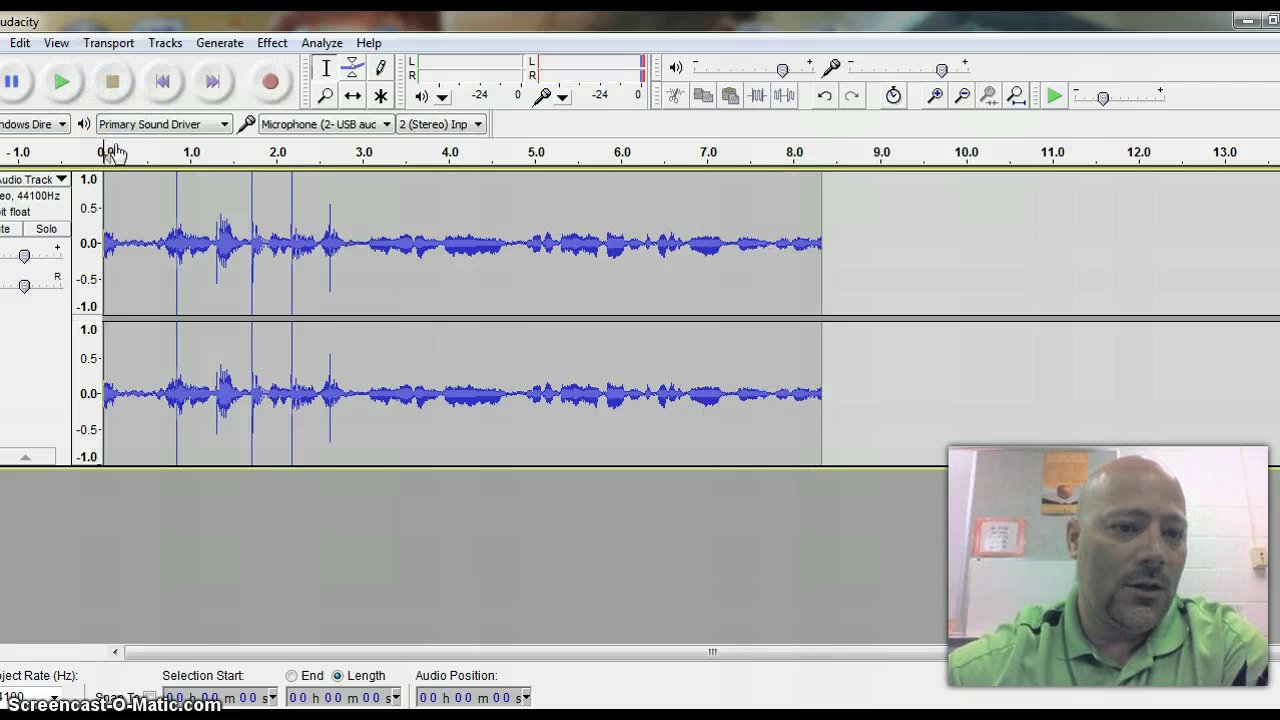
left_click(62, 84)
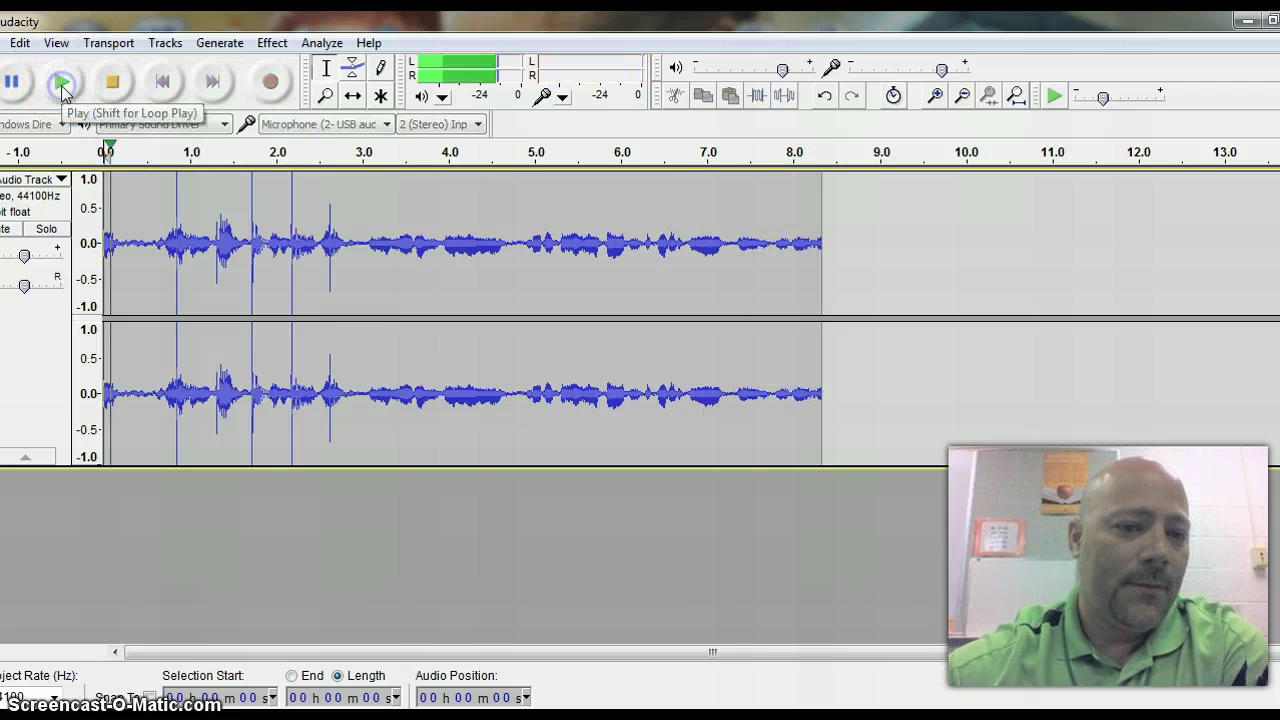
left_click(116, 90)
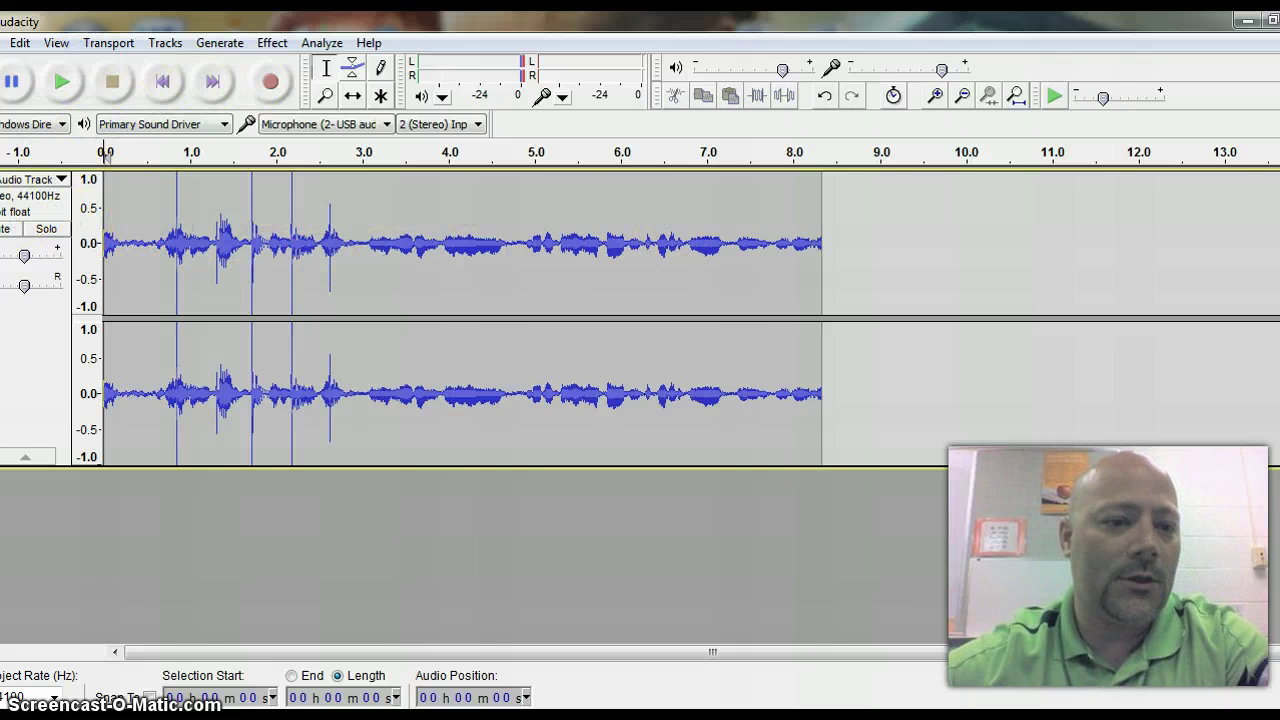
left_click(2, 179)
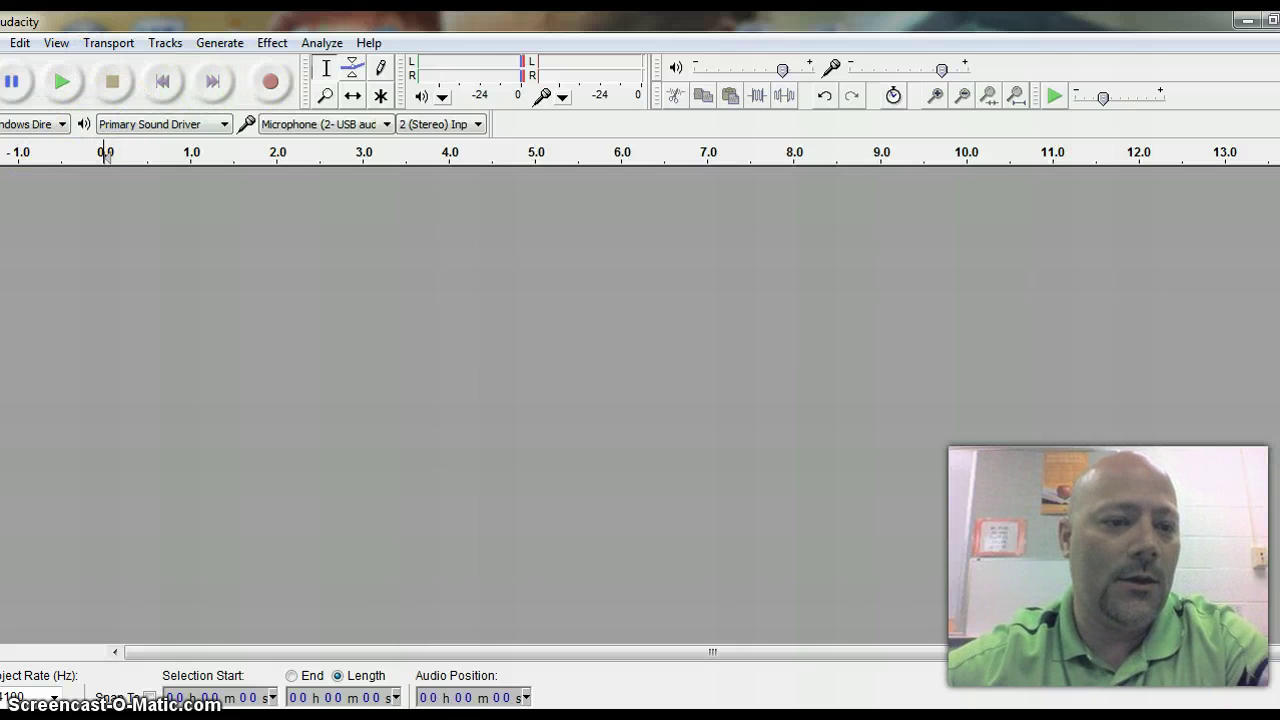
- Record an 8.4-second stereo voice take and delete the accidental second track
left_click(268, 84)
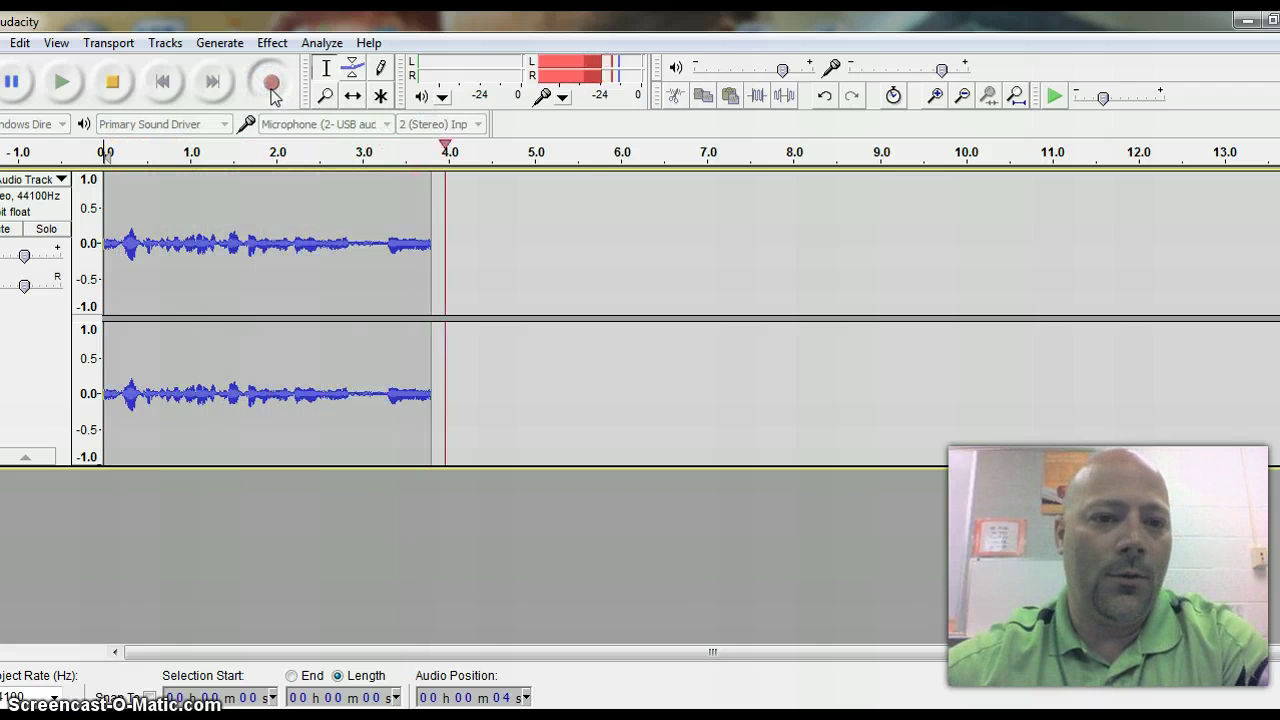
left_click(112, 83)
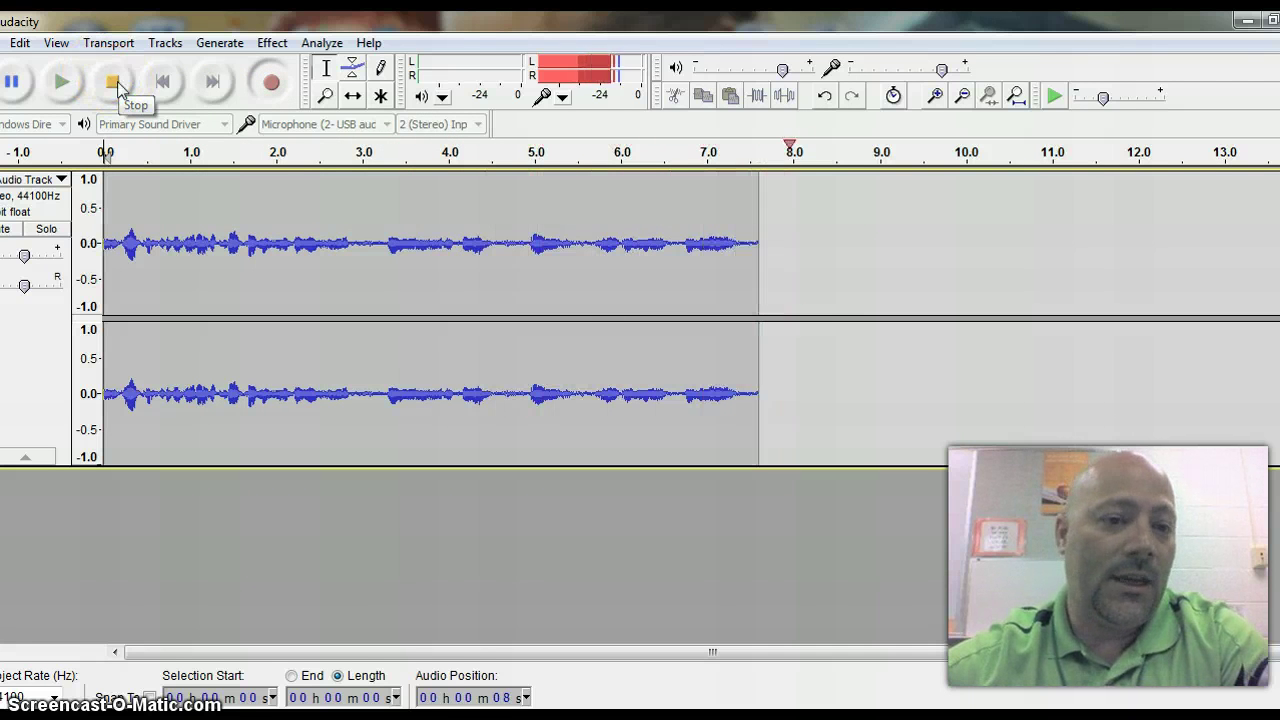
left_click(118, 84)
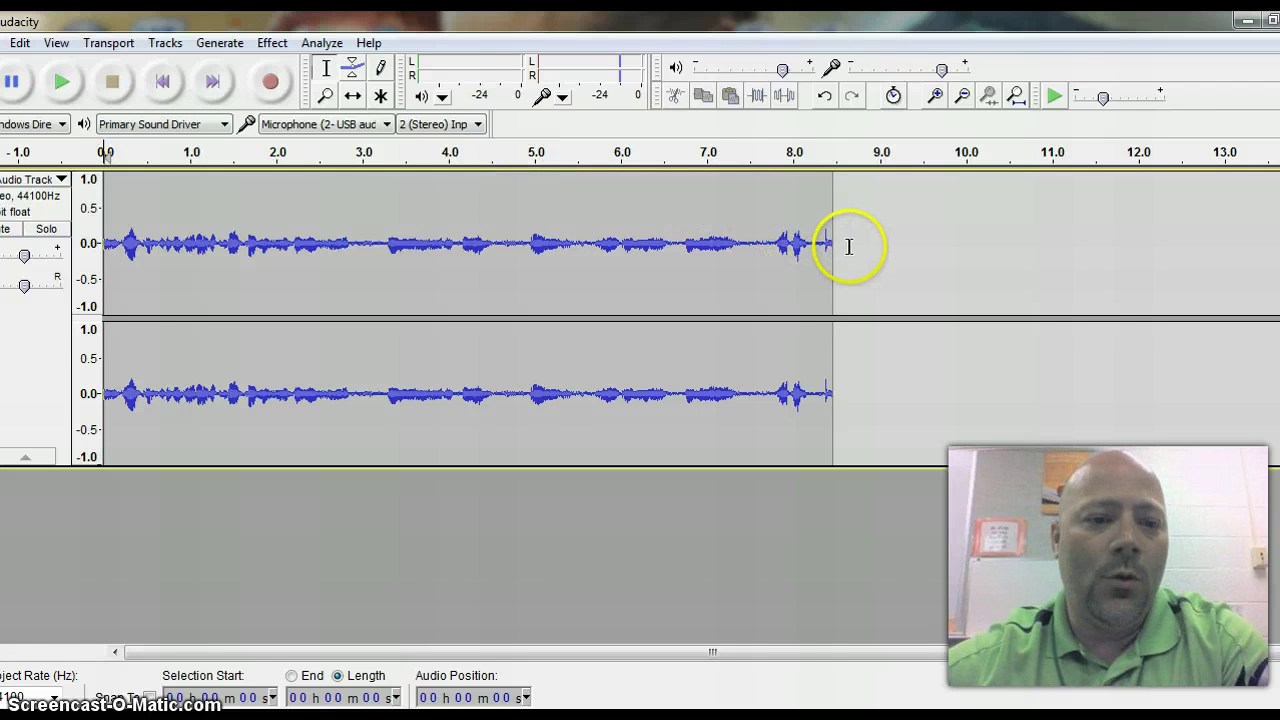
left_click(272, 84)
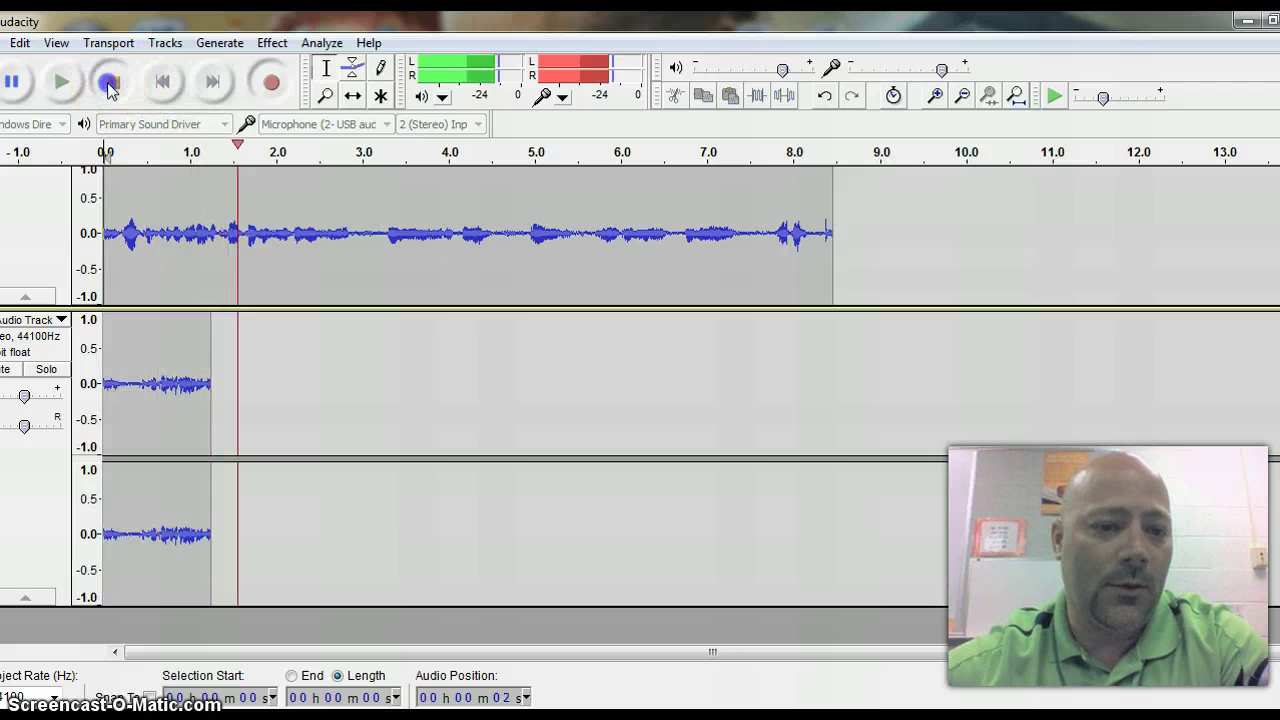
left_click(110, 84)
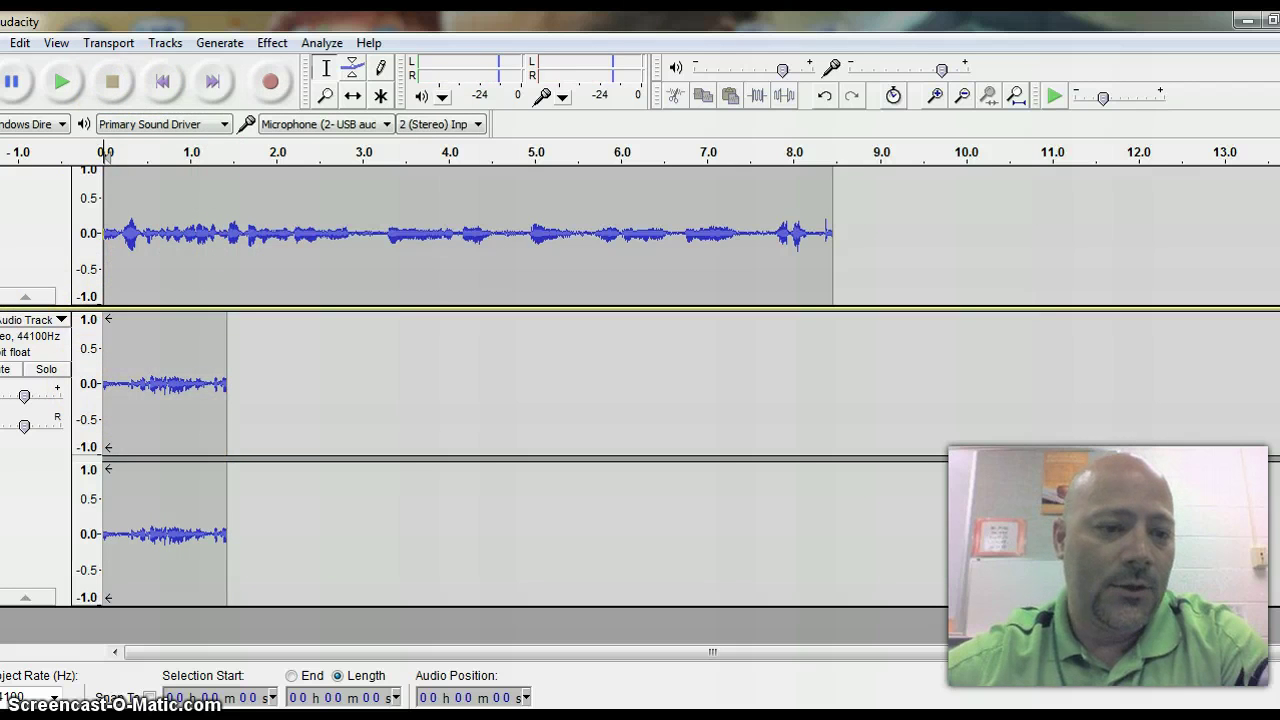
left_click(3, 319)
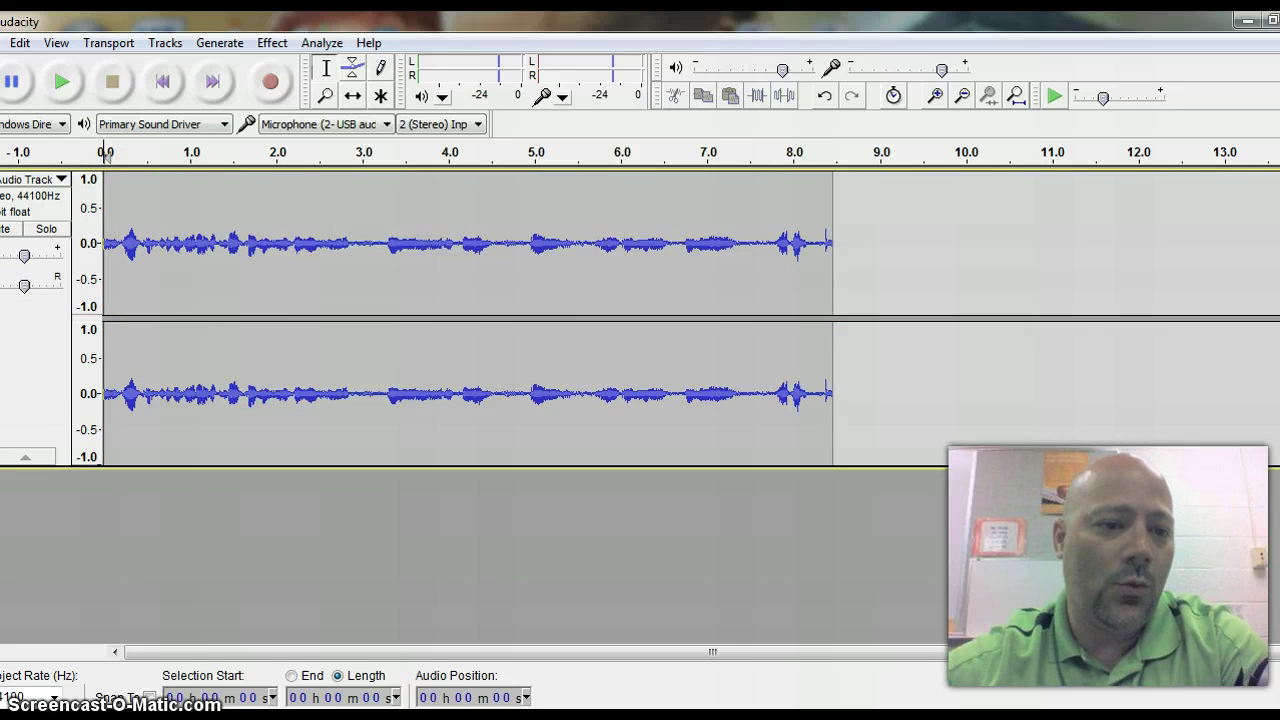
- Re-record the voice take with one pause, ending at about 4.2 seconds
left_click(272, 82)
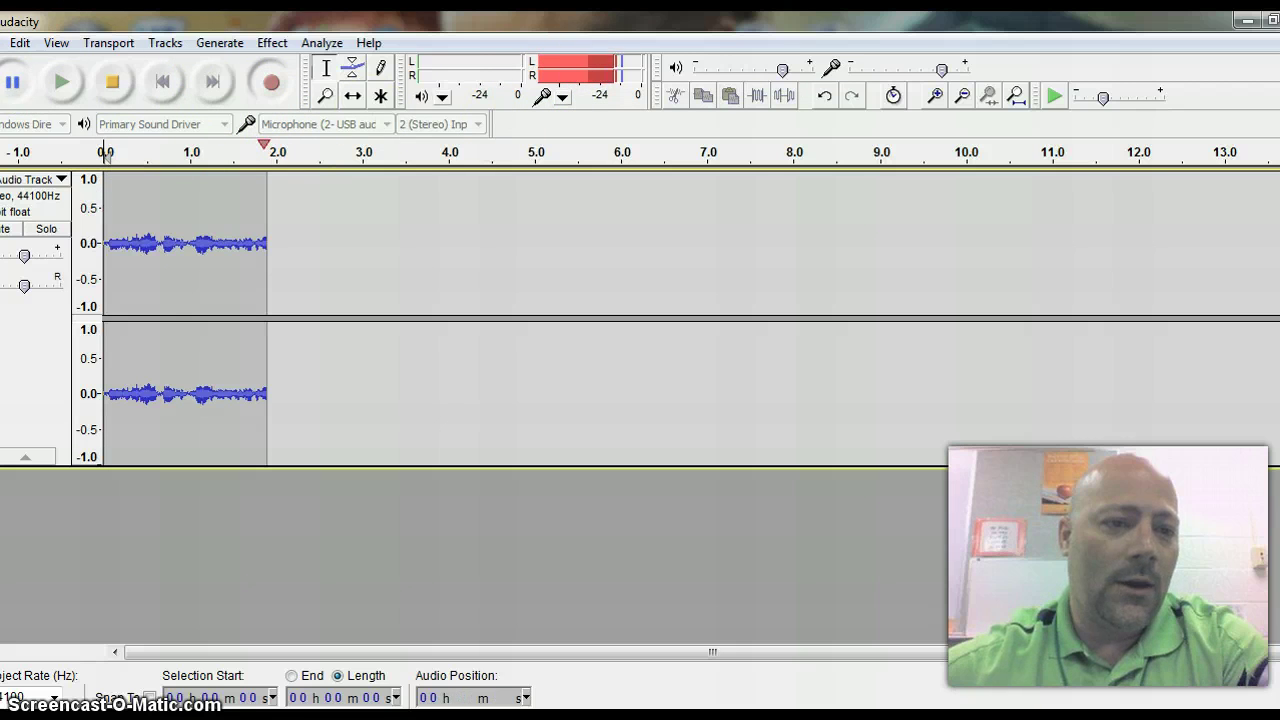
left_click(12, 83)
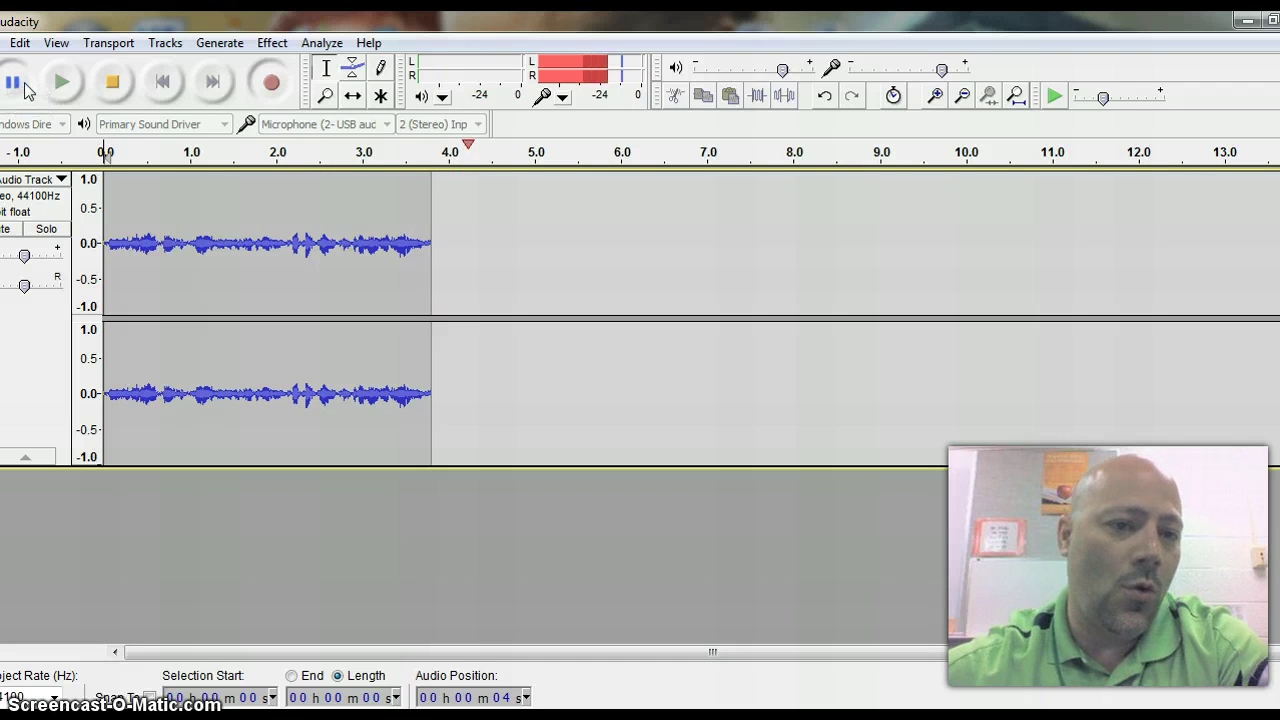
left_click(110, 85)
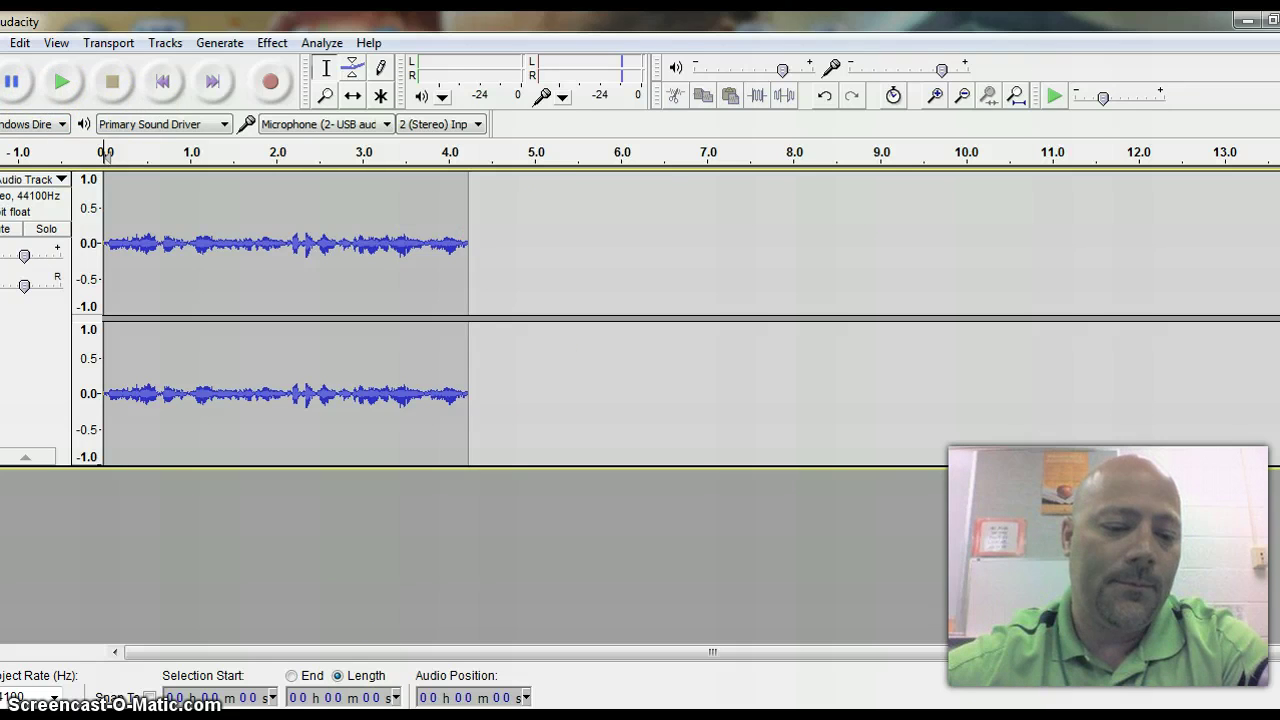
- Switch back to the Word skit script, then launch Firefox from the taskbar
key("alt+Tab")
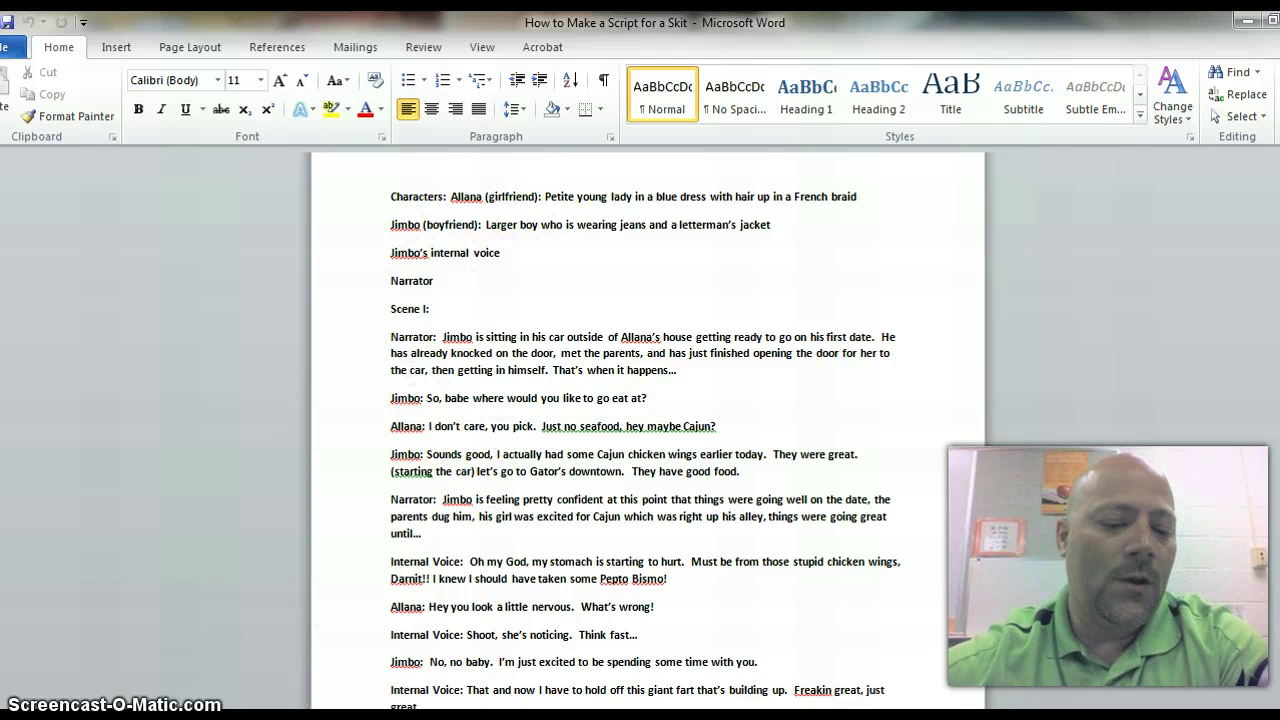
mouse_move(307, 716)
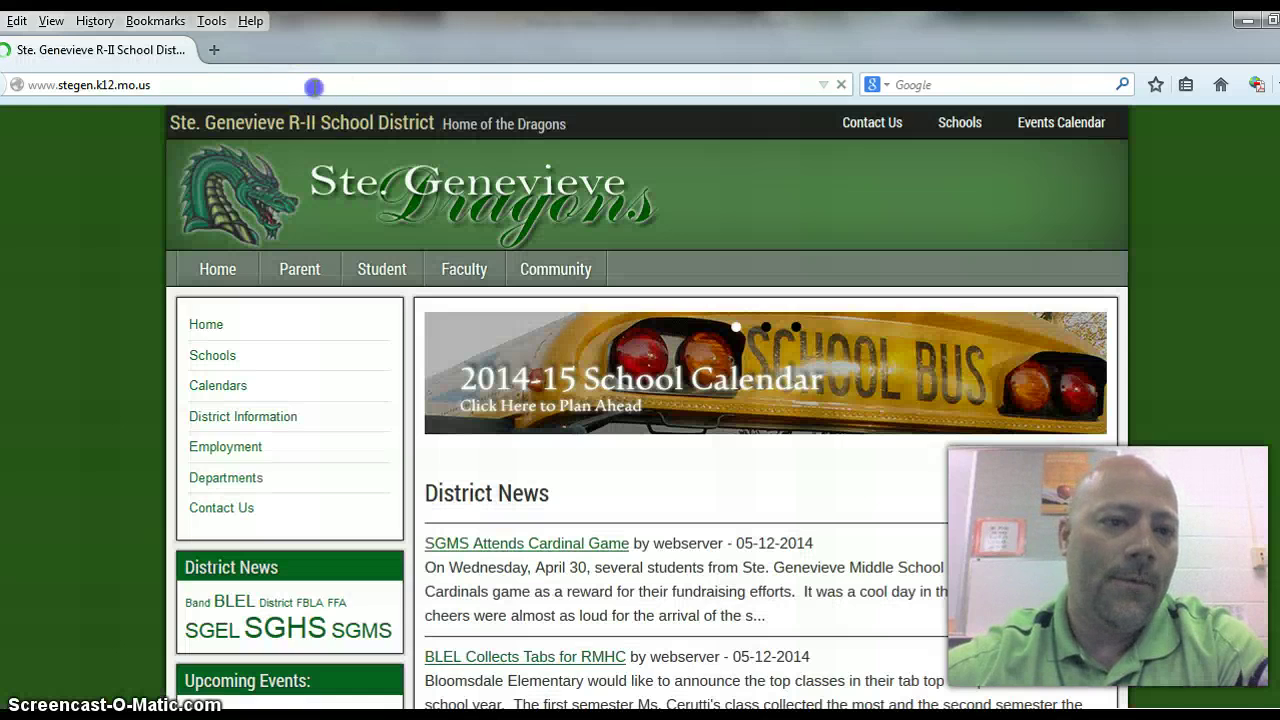
- Go to the FindSounds website by entering its address in the browser
left_click(315, 87)
type("www.findsounds.com/")
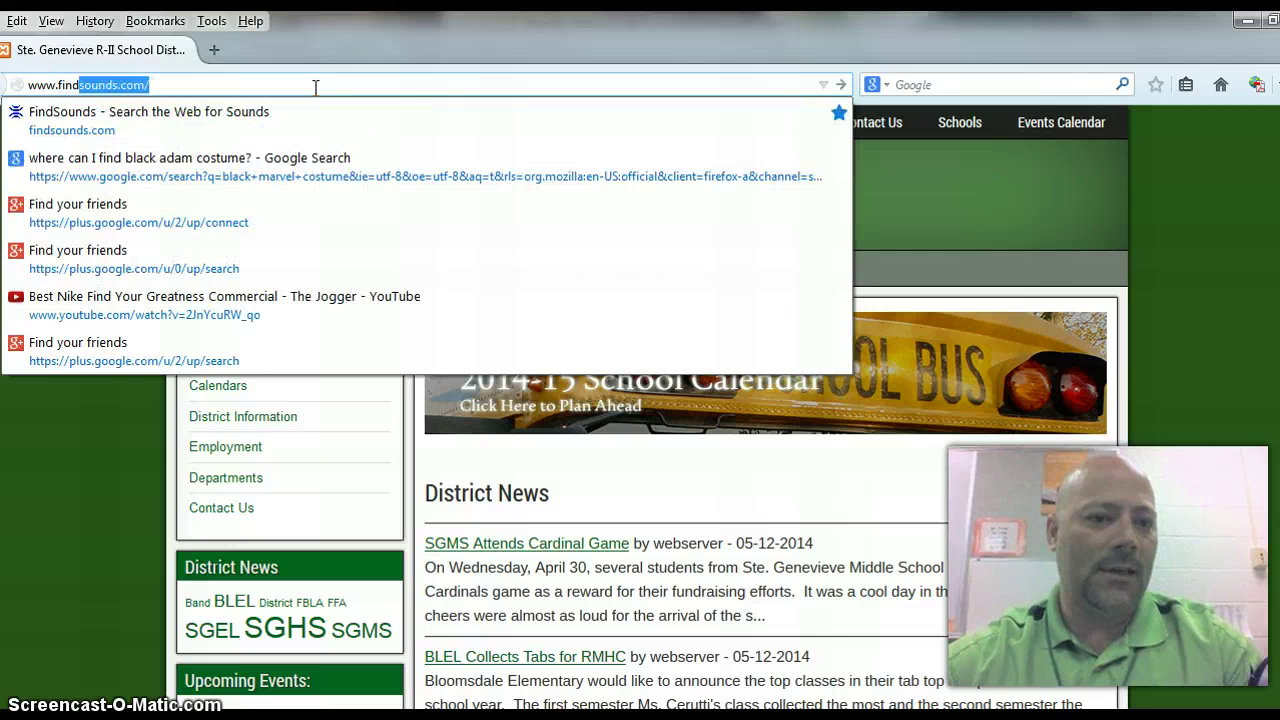
key("Return")
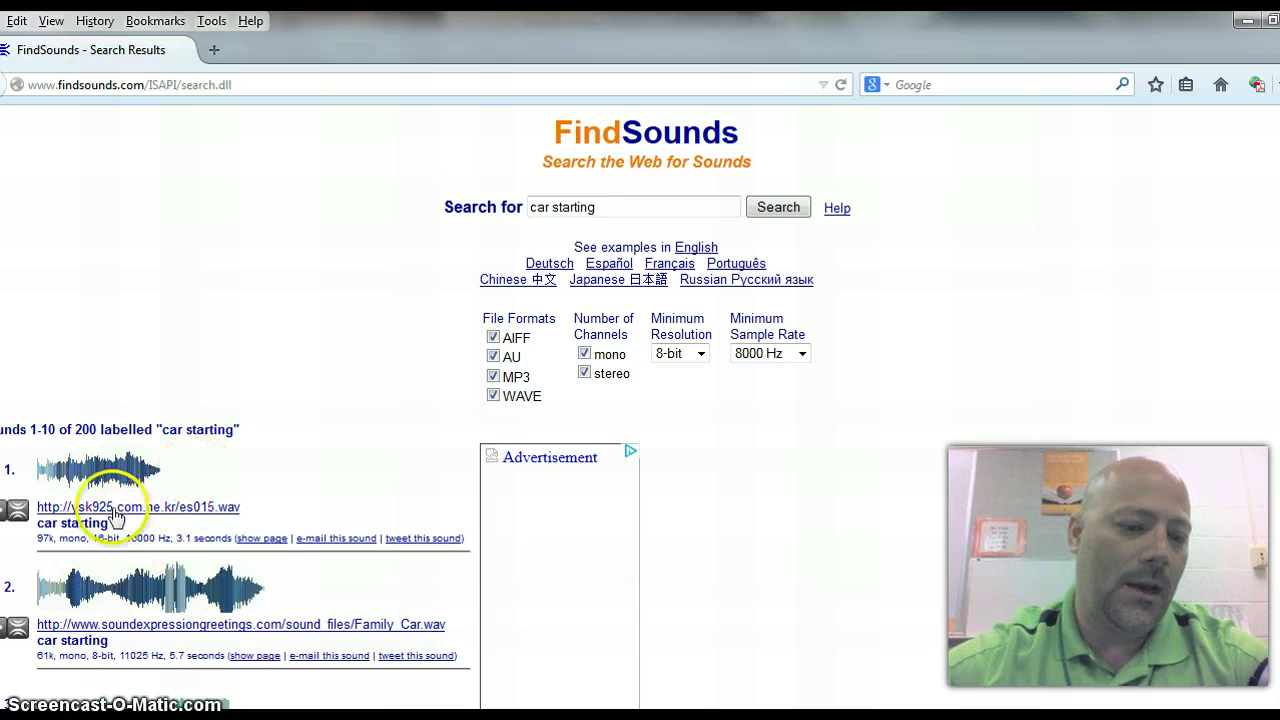
- Save the first car starting sound result to the Music library
right_click(111, 513)
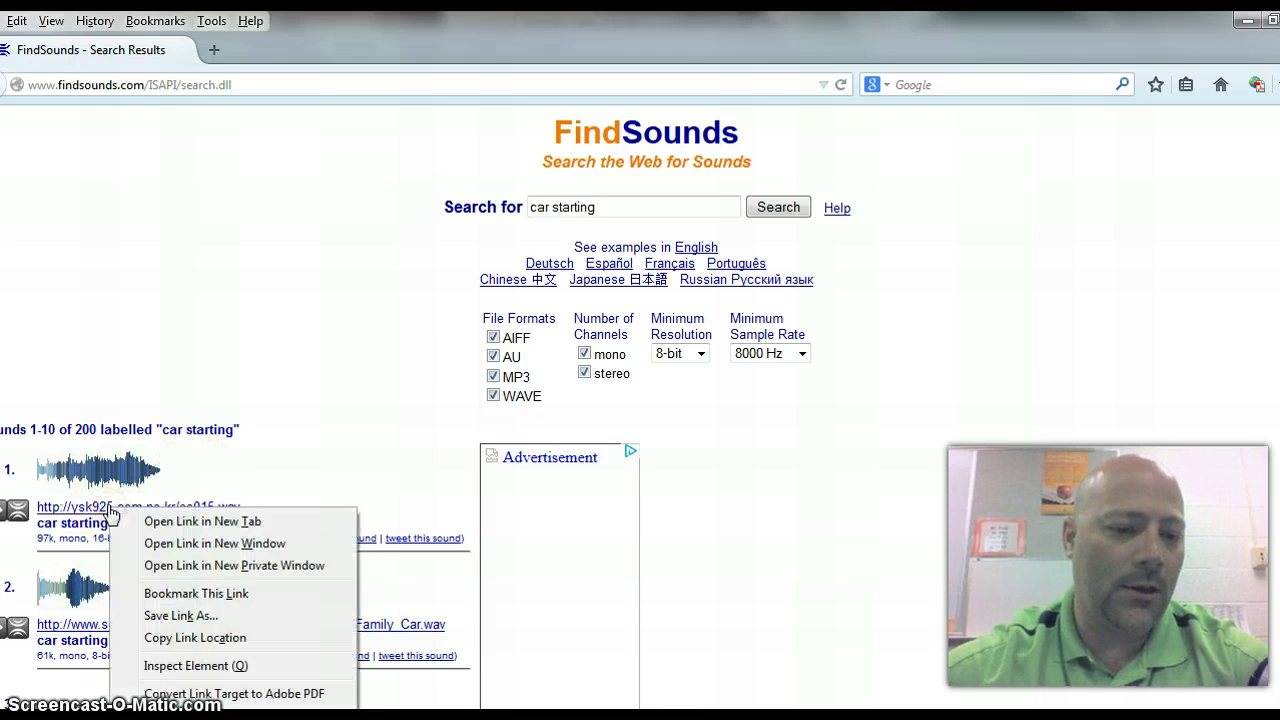
left_click(165, 616)
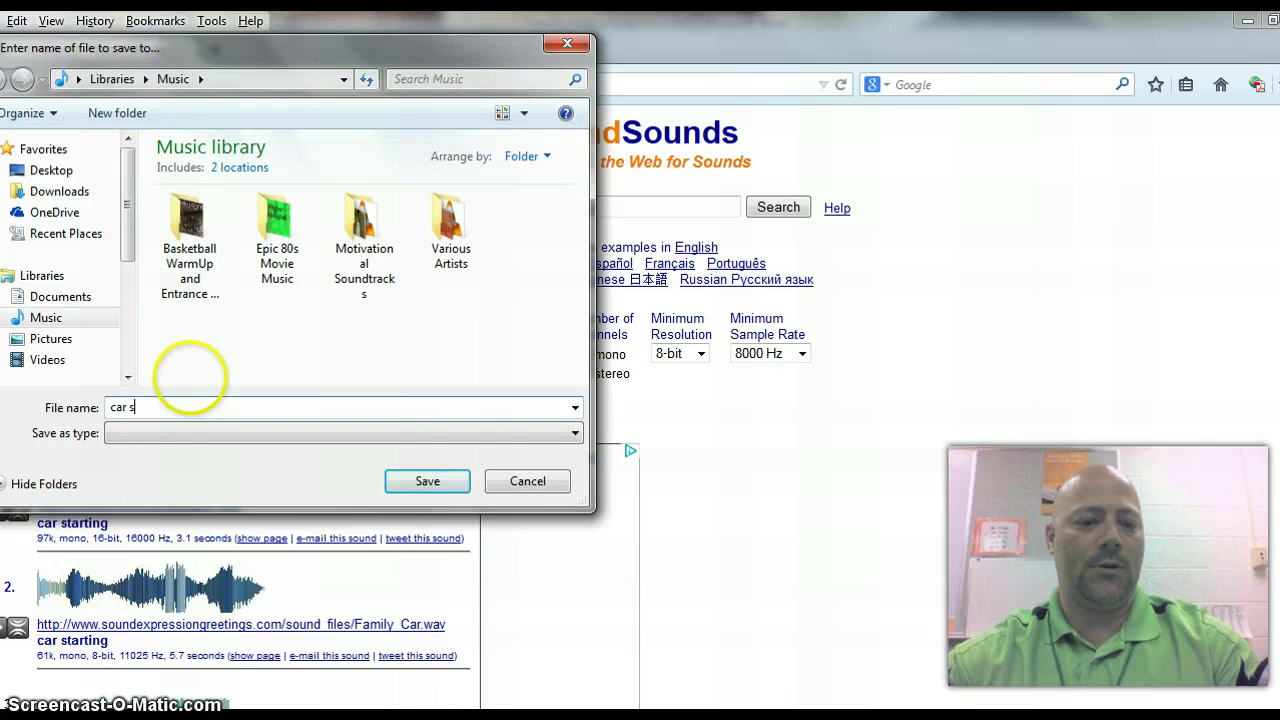
left_click(427, 481)
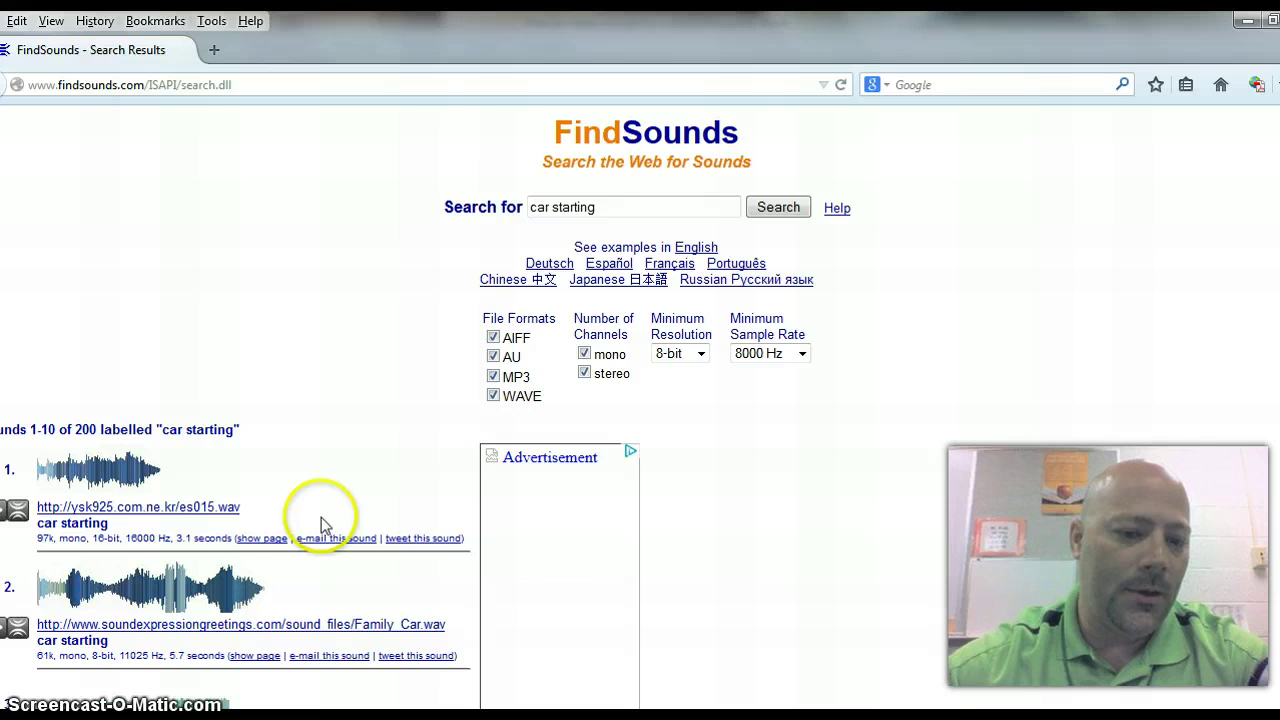
- Save the Family_Car sound file to the Music library as well
right_click(247, 630)
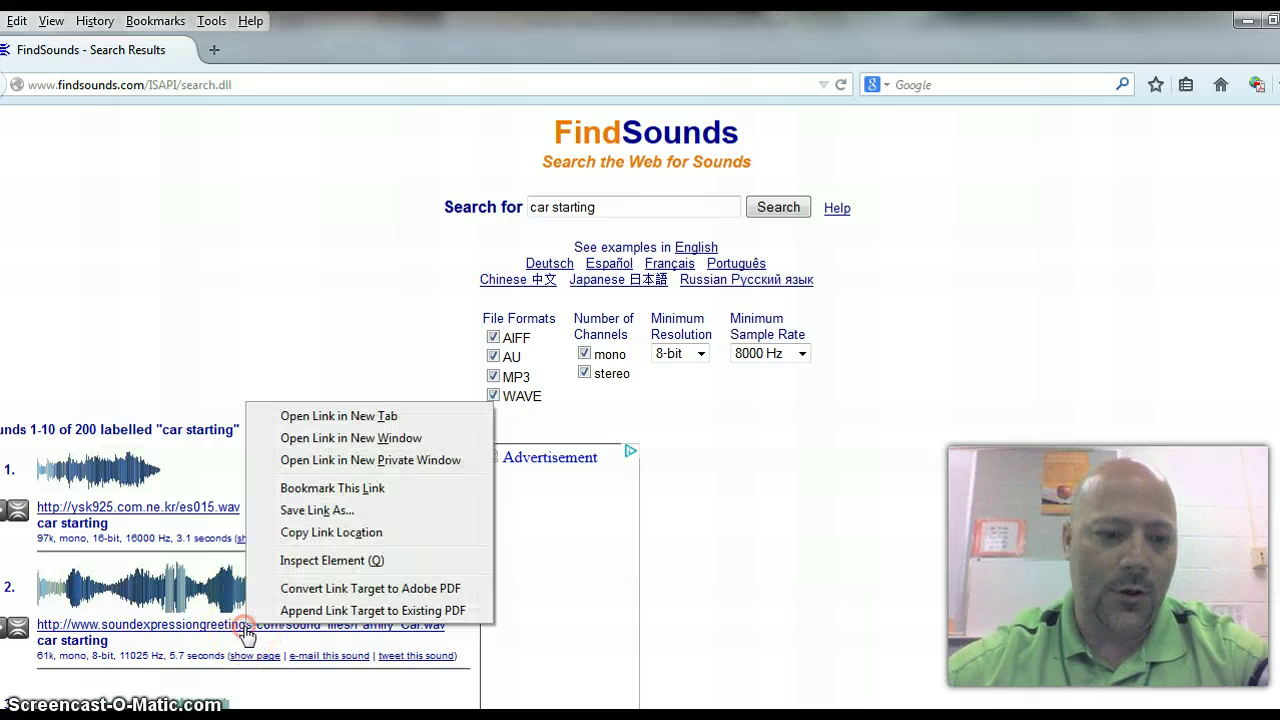
left_click(296, 510)
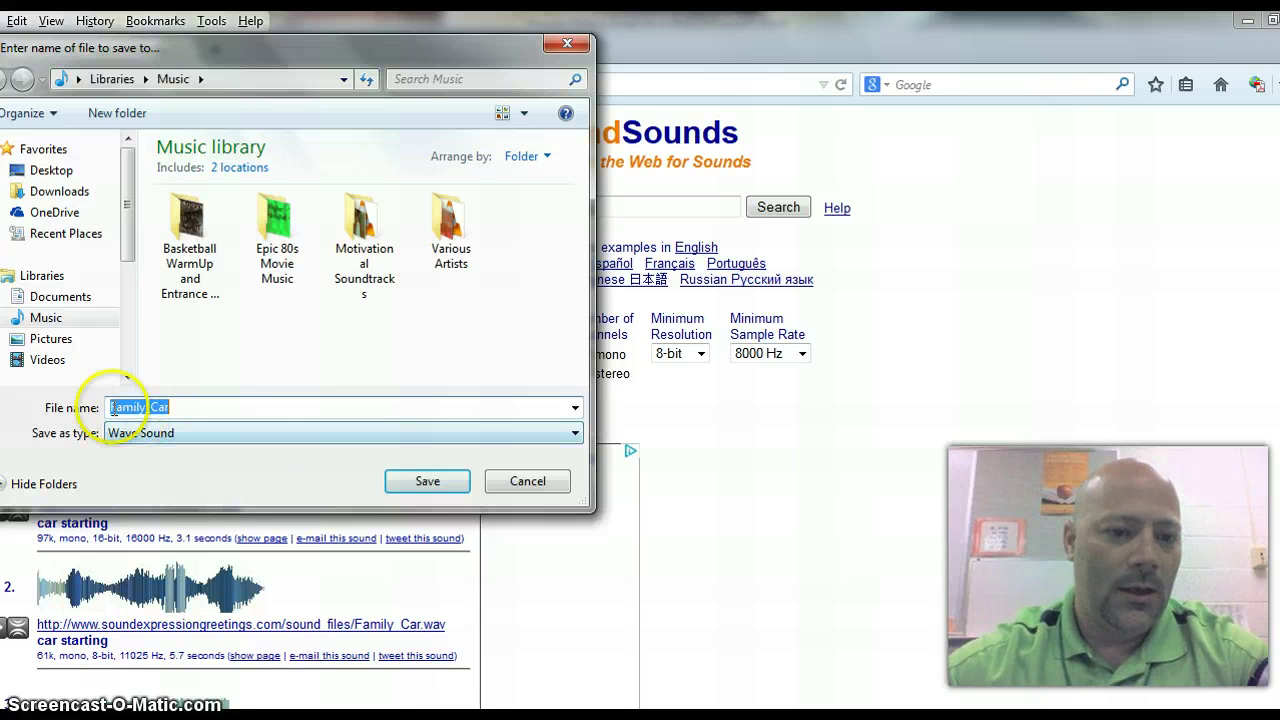
left_click(421, 482)
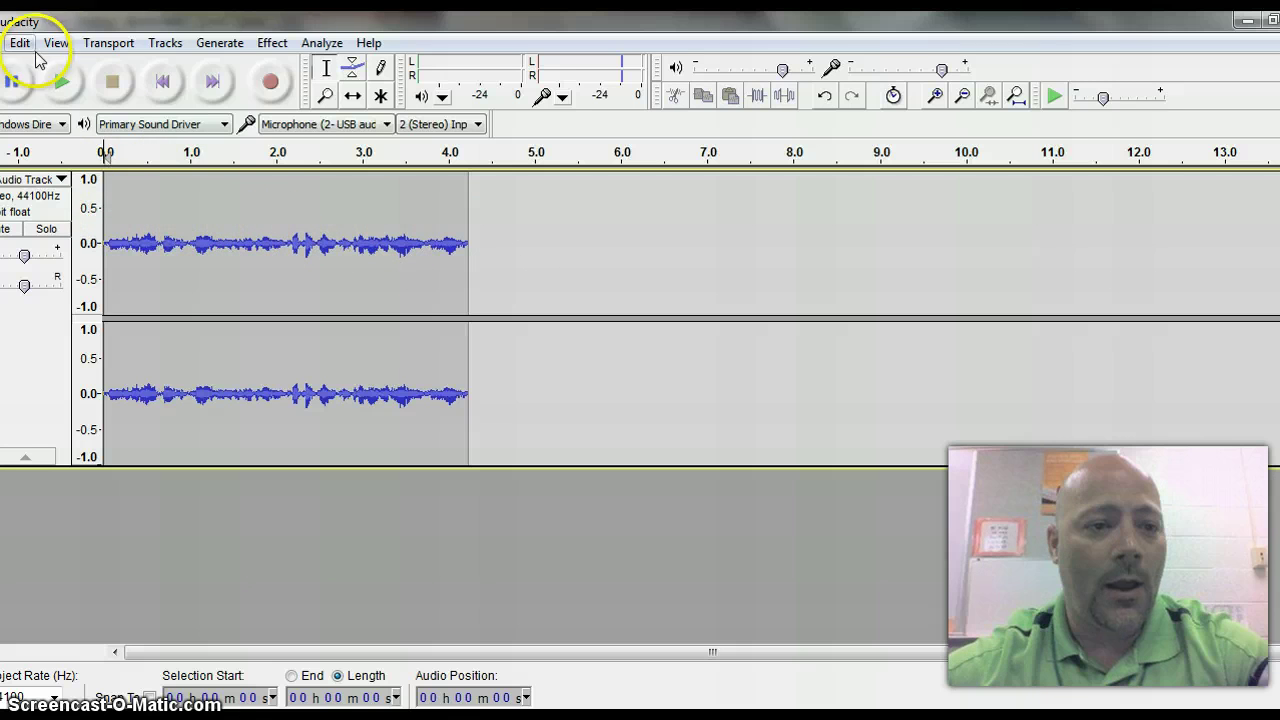
- Import Family_Car.wav from Libraries > Music via File > Import > Audio
left_click(2, 42)
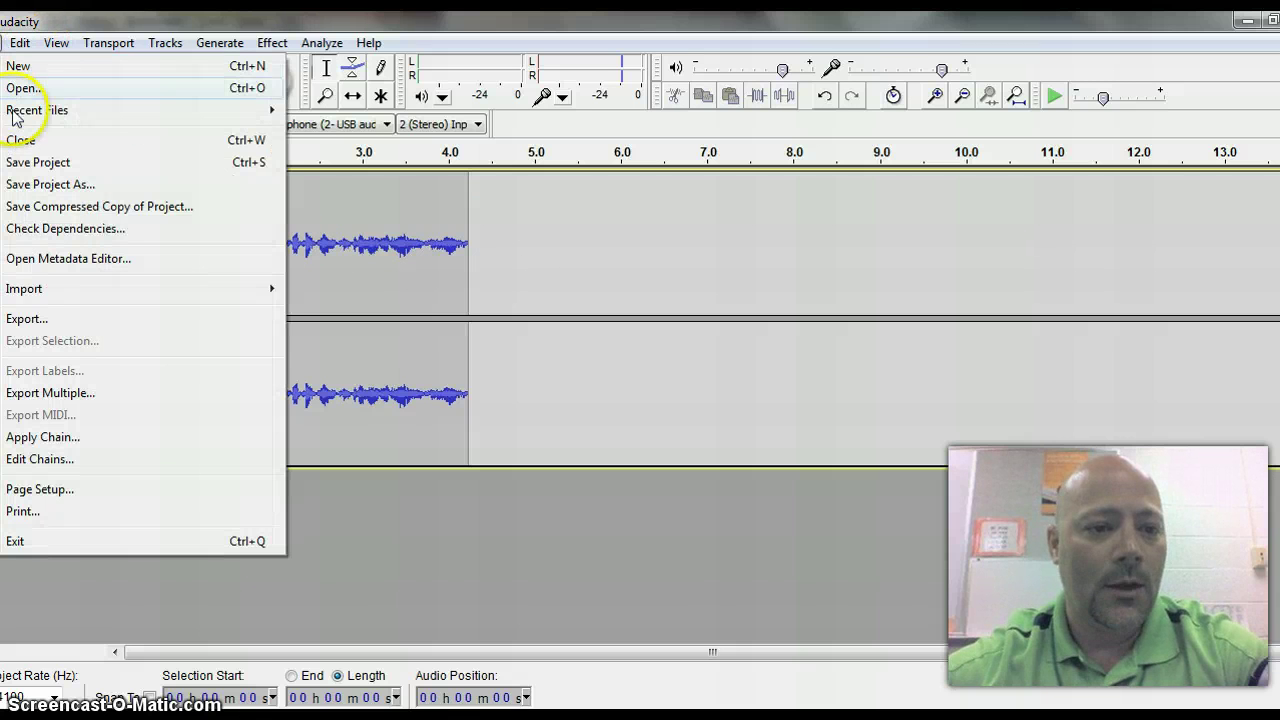
mouse_move(257, 297)
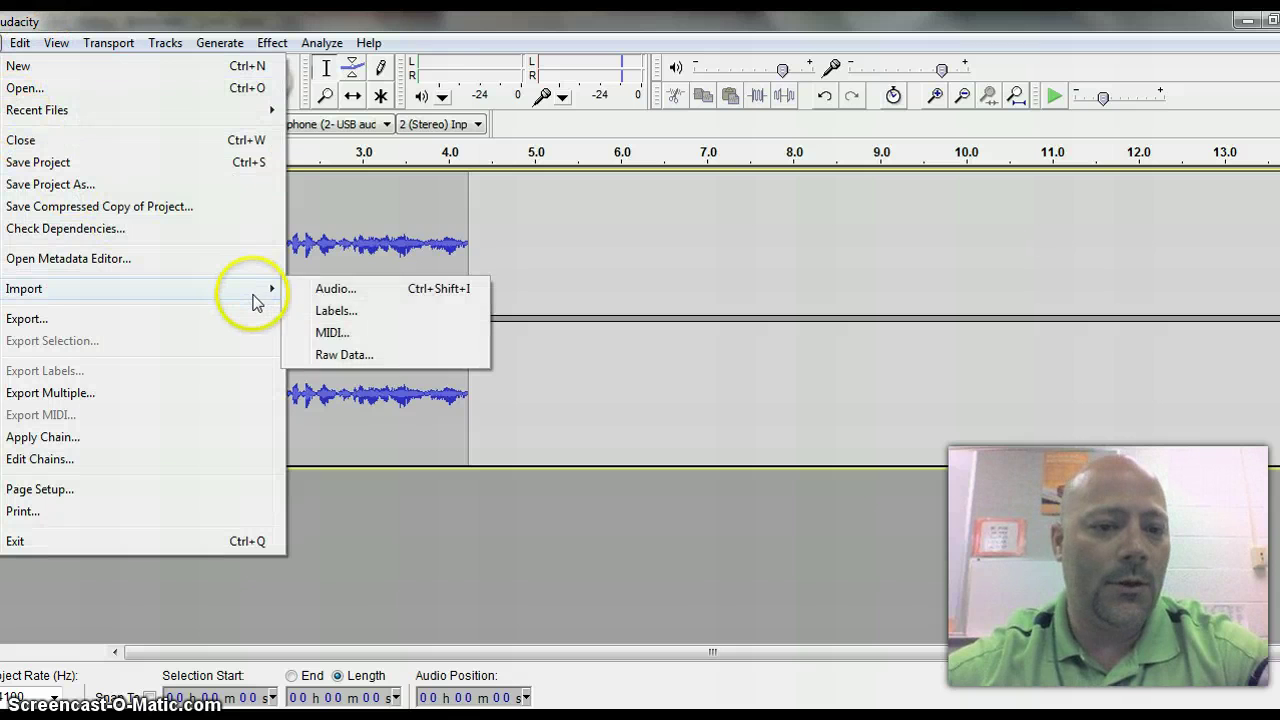
left_click(319, 287)
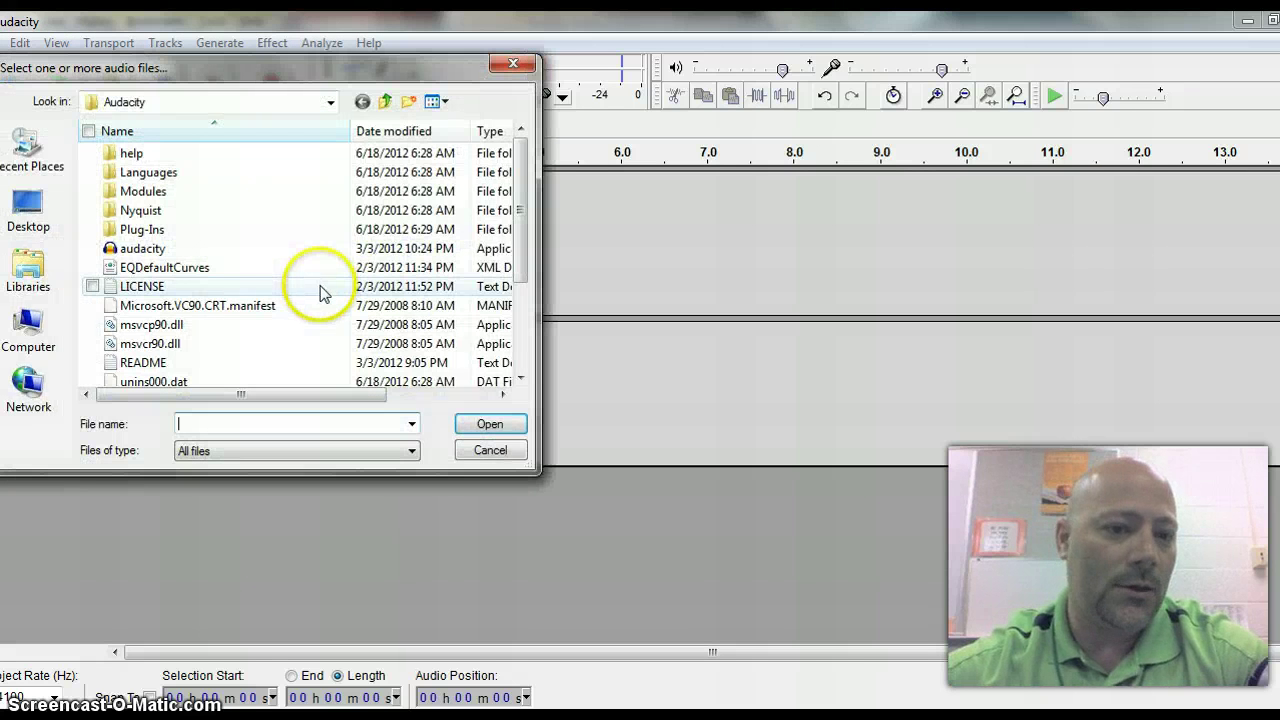
left_click(38, 262)
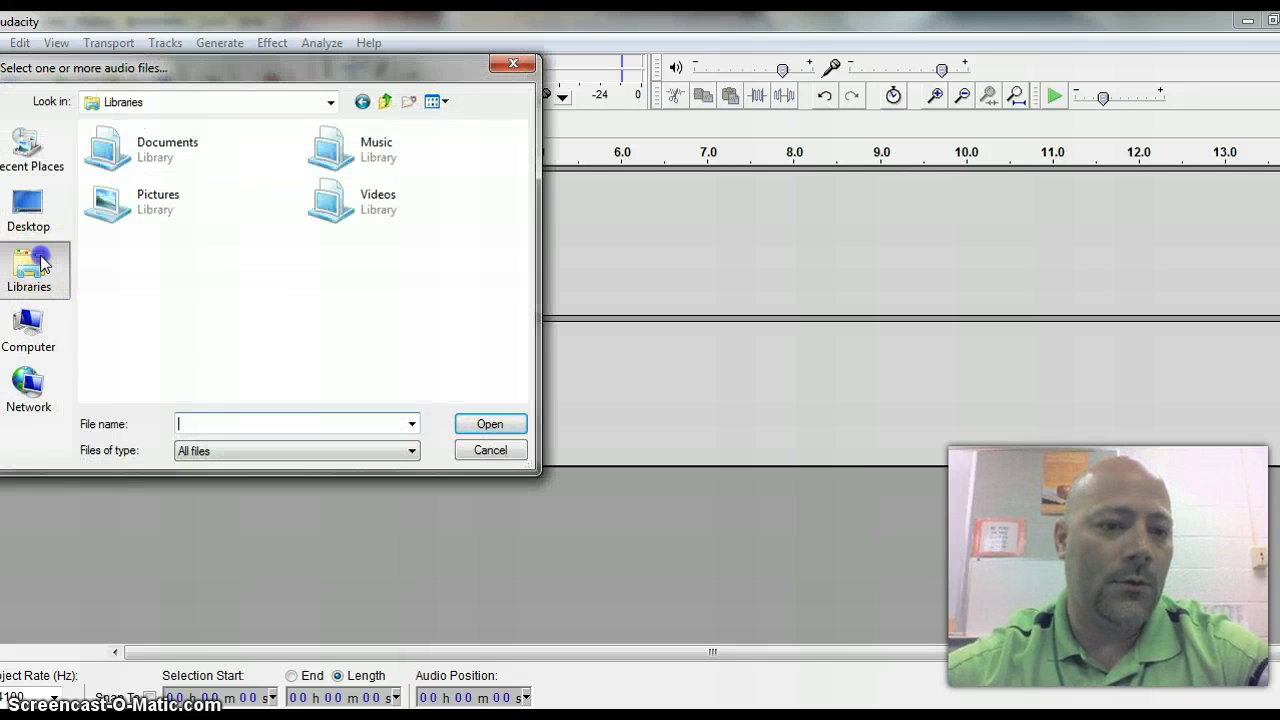
left_click(357, 169)
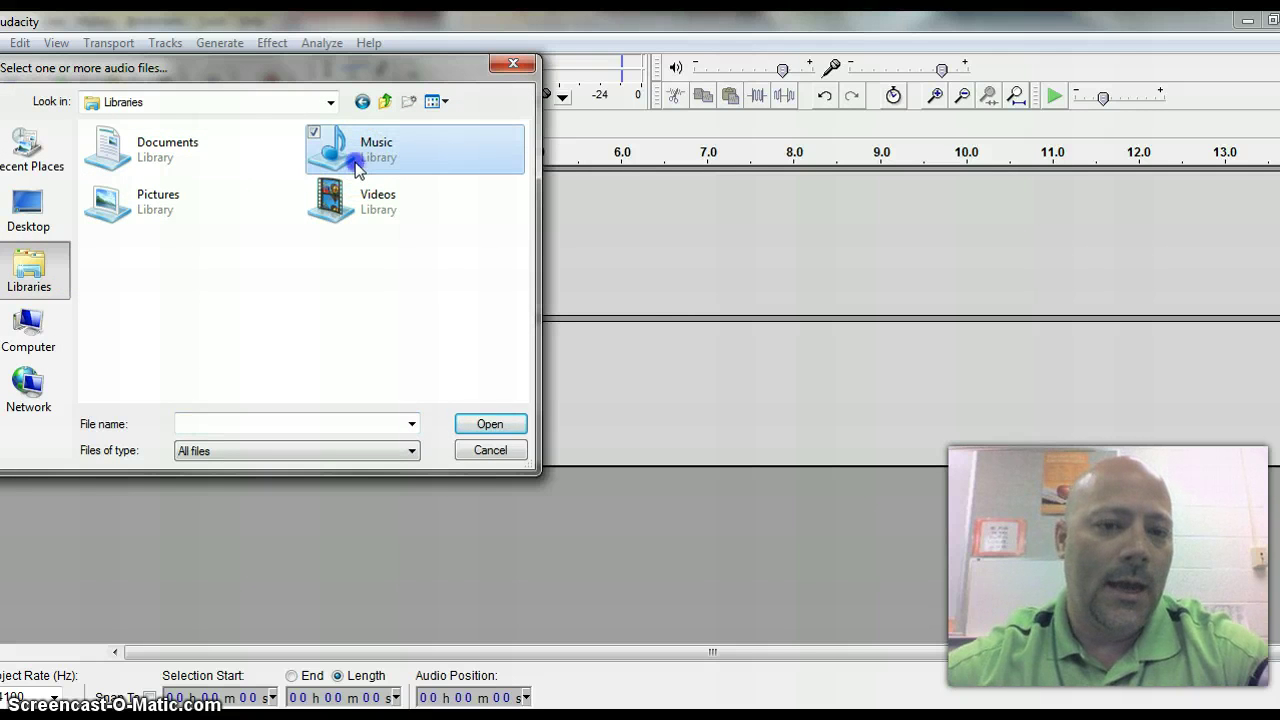
double_click(355, 162)
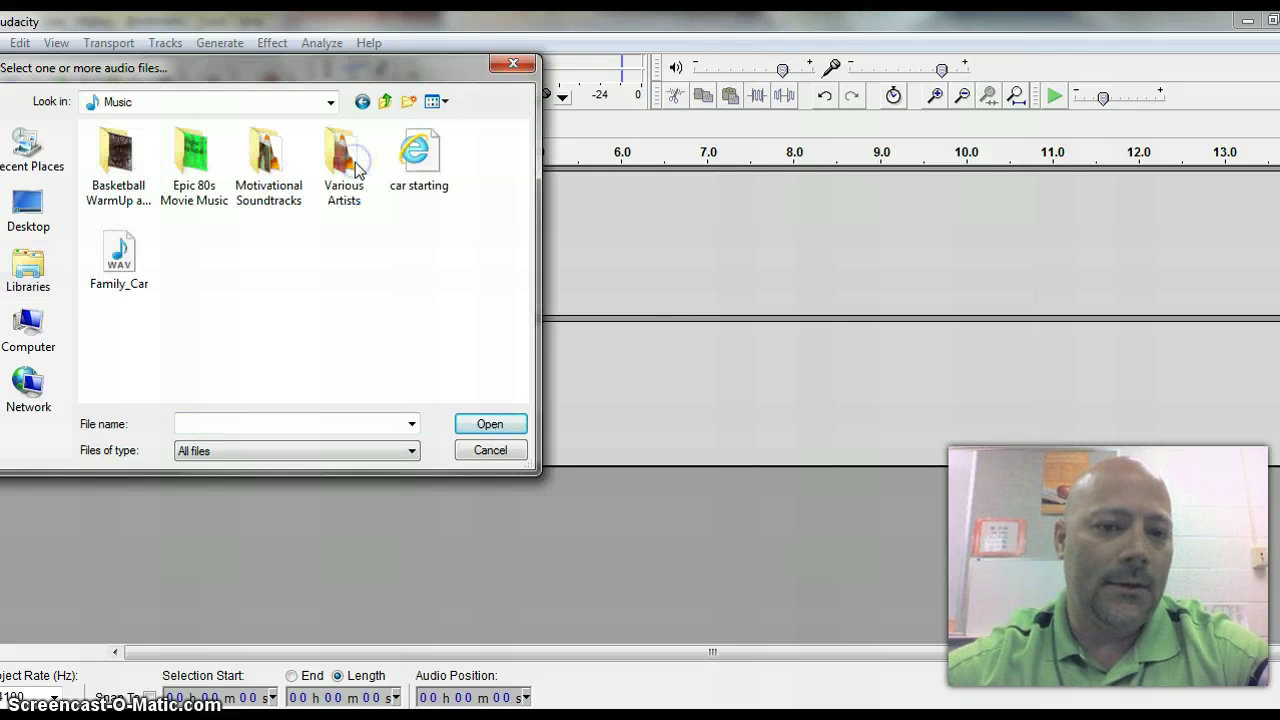
left_click(128, 255)
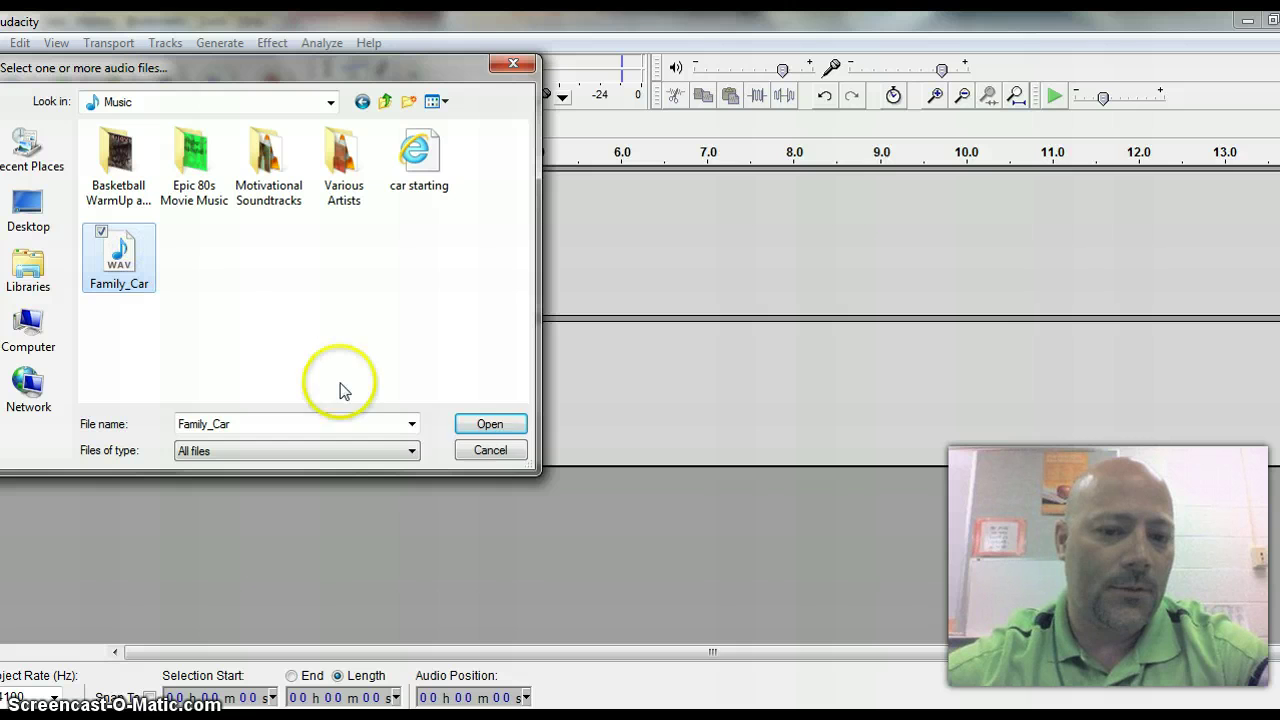
left_click(490, 425)
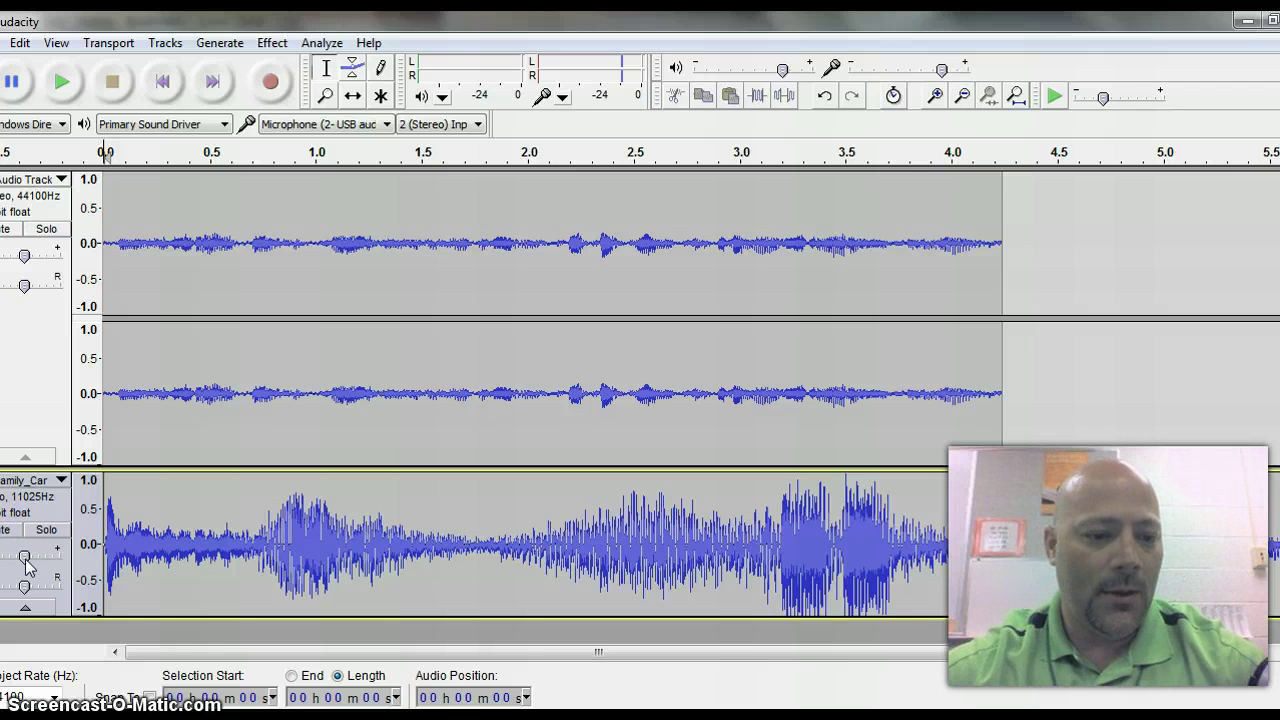
mouse_move(26, 560)
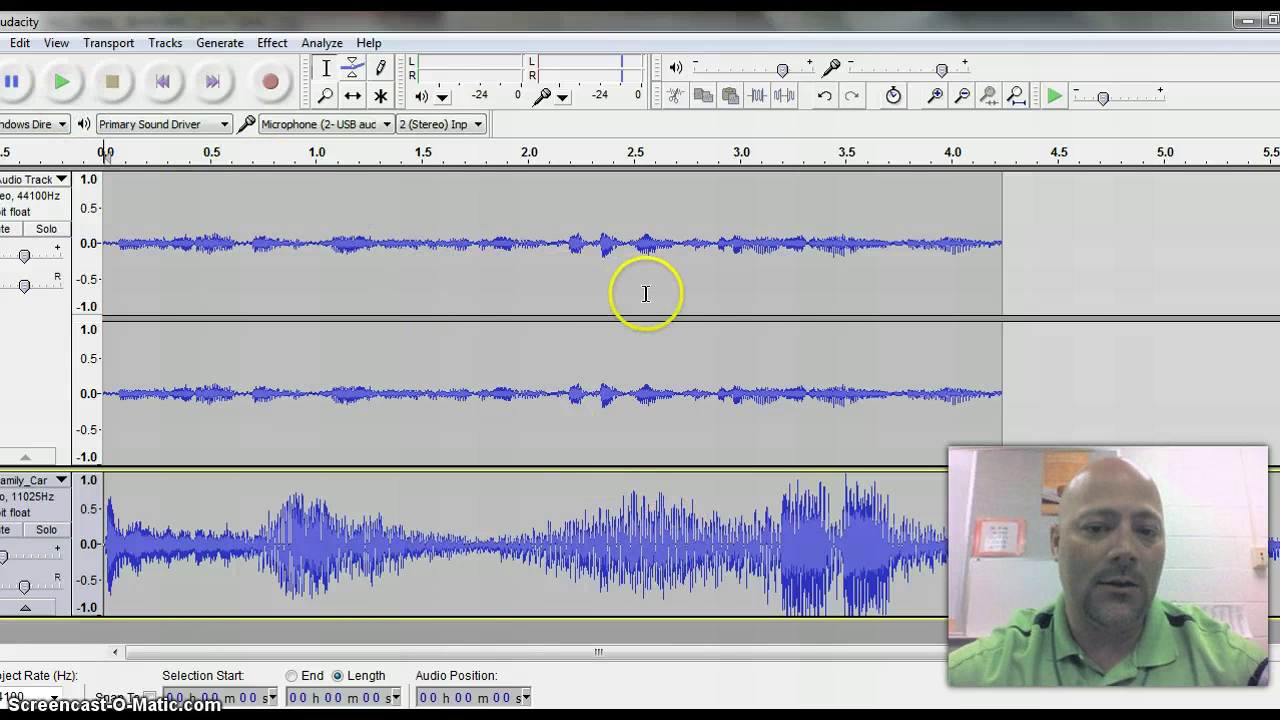
- Shift the Family_Car clip to start at about 4.2 s and shrink both tracks' heights
left_click(353, 100)
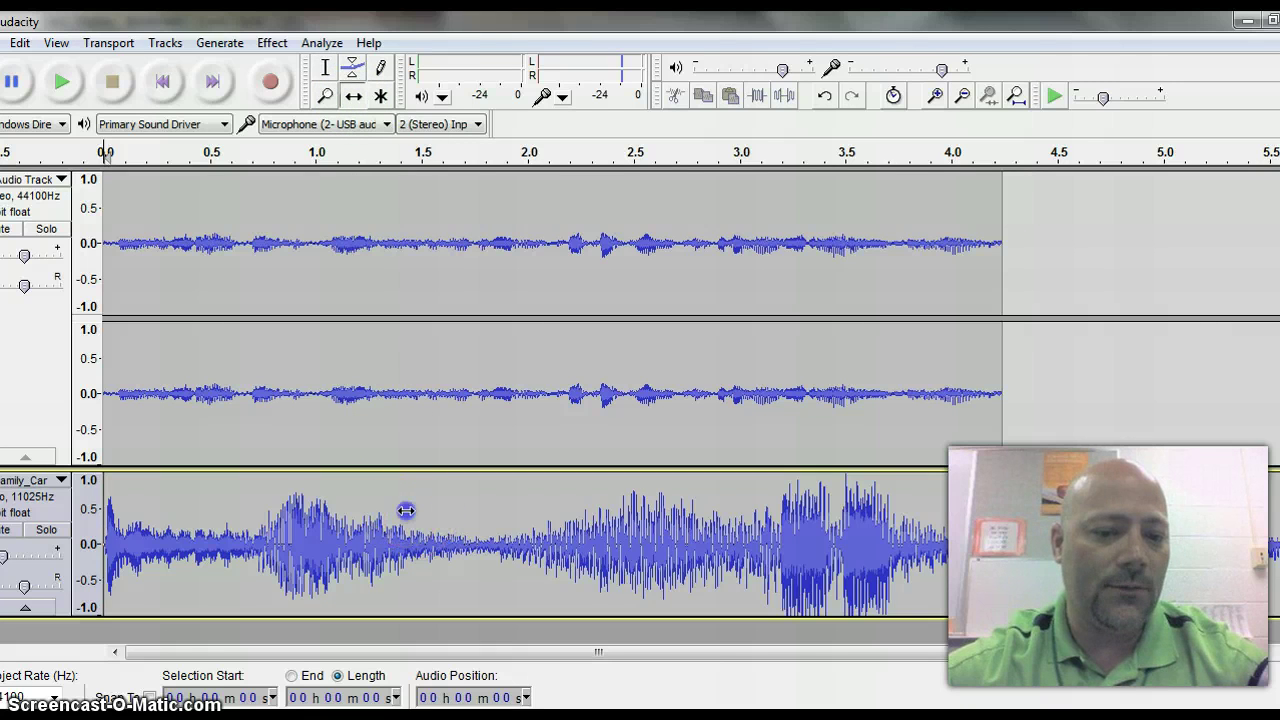
left_click_drag(405, 511, 1275, 522)
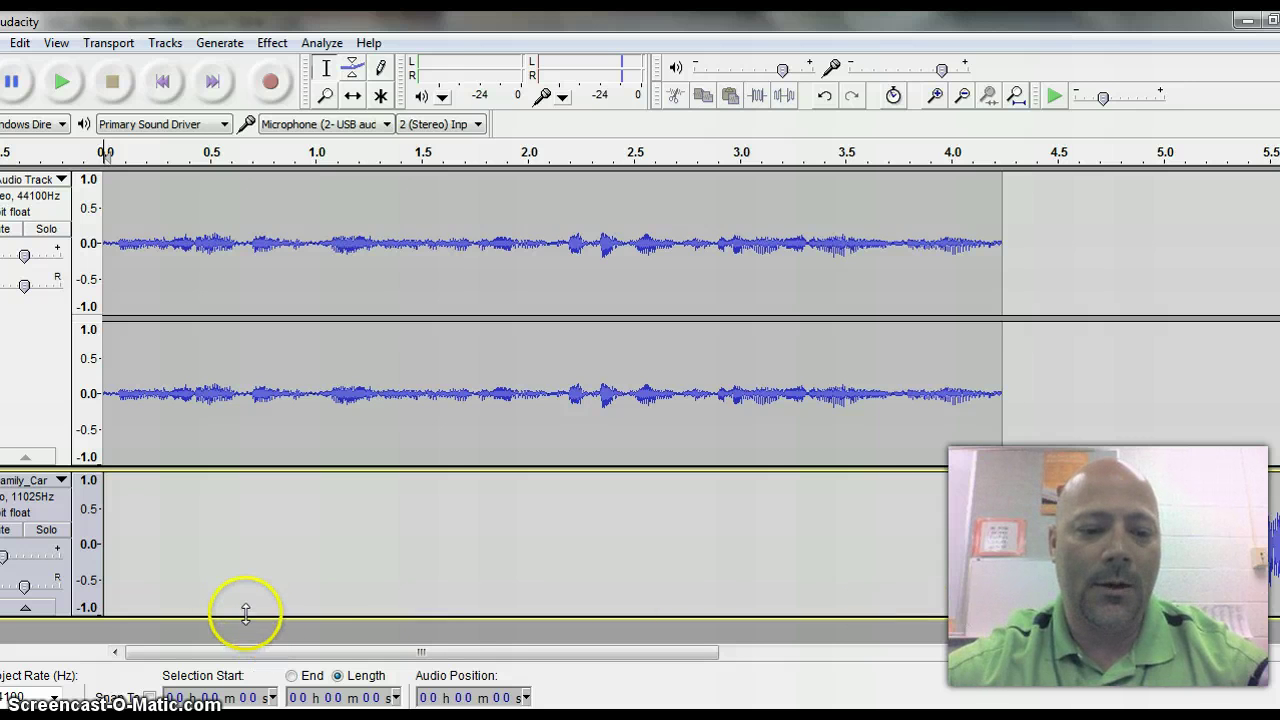
left_click_drag(248, 599, 255, 513)
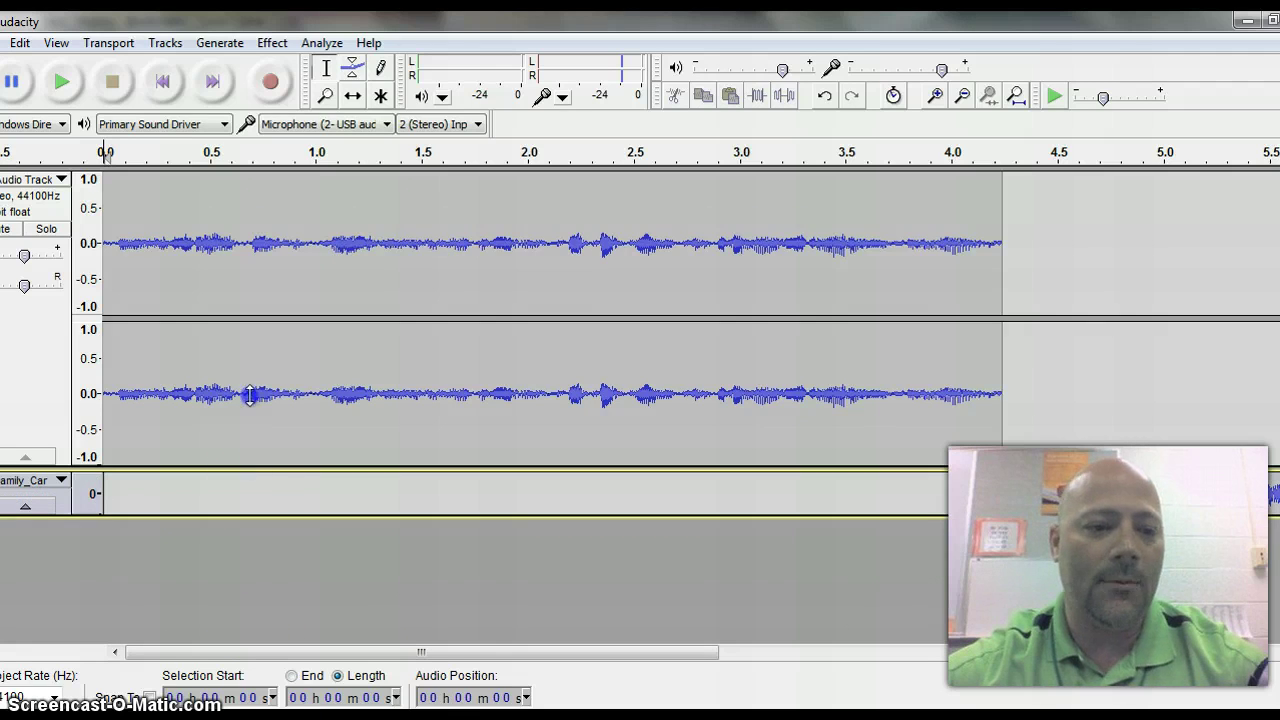
left_click_drag(250, 395, 241, 302)
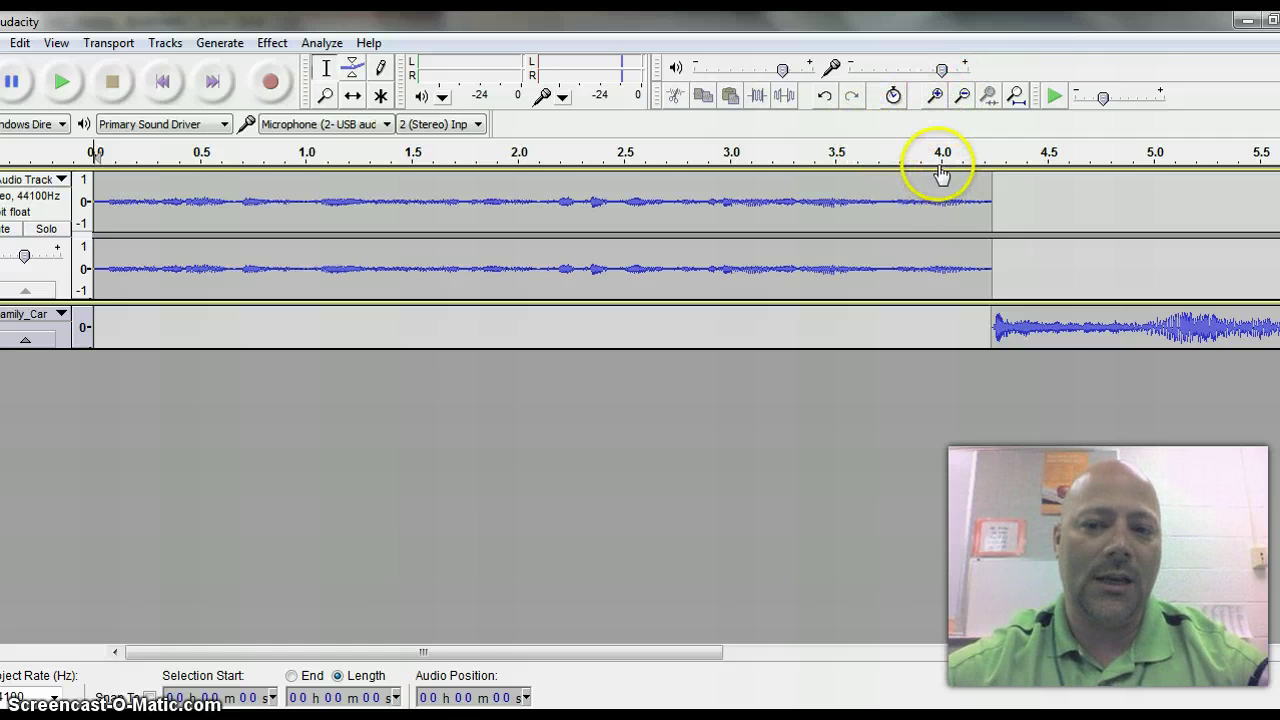
- Slide the Family_Car clip earlier to start near 2.8 s, overlapping the voice's end
left_click(966, 97)
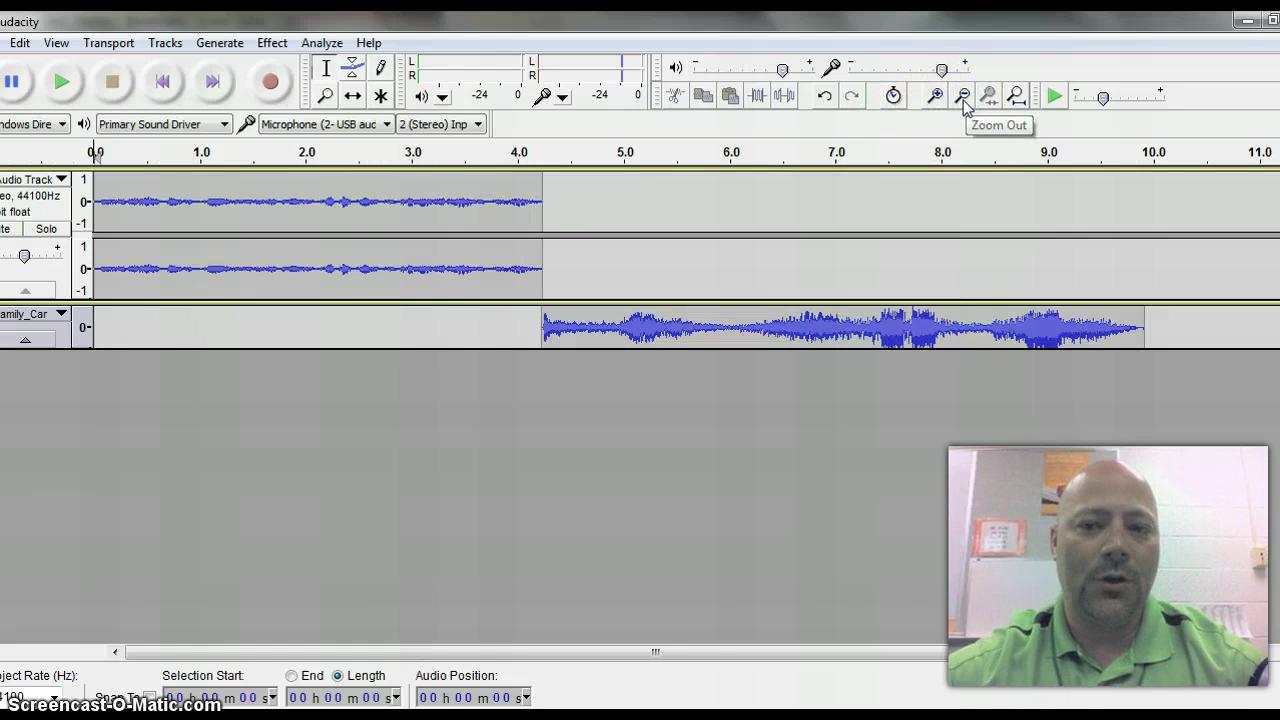
left_click(964, 98)
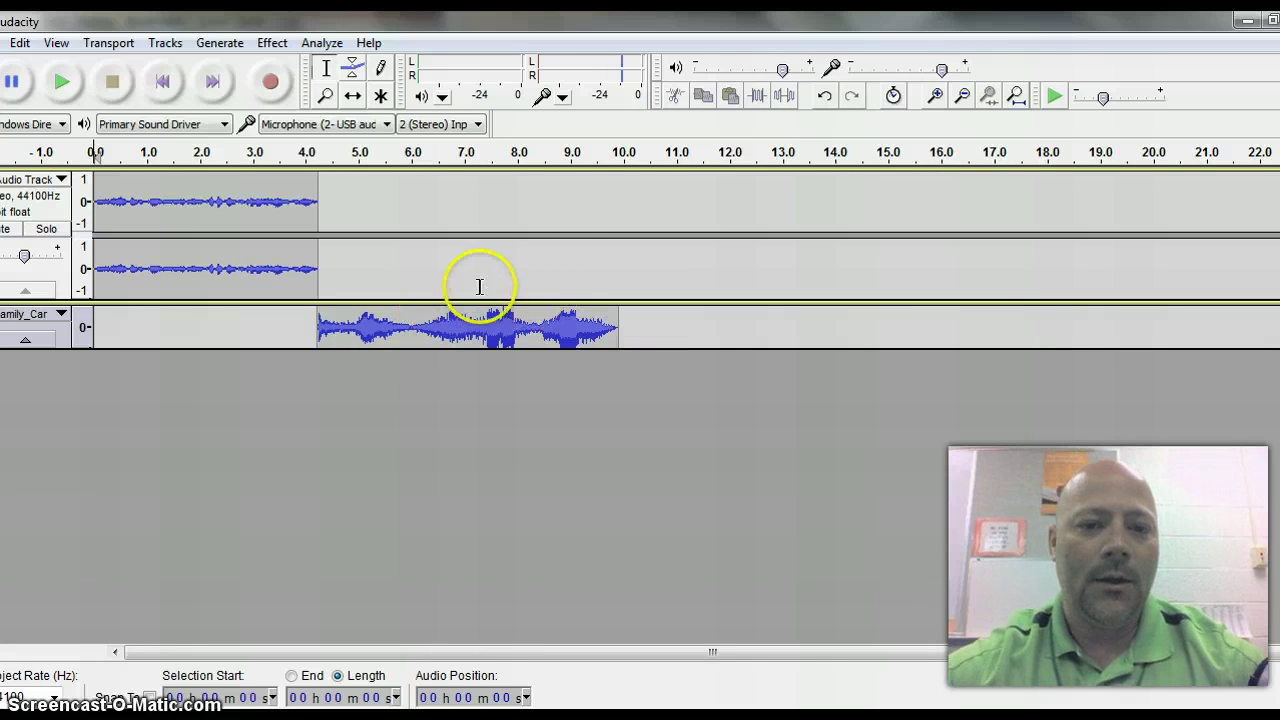
left_click(353, 95)
left_click_drag(385, 335, 314, 339)
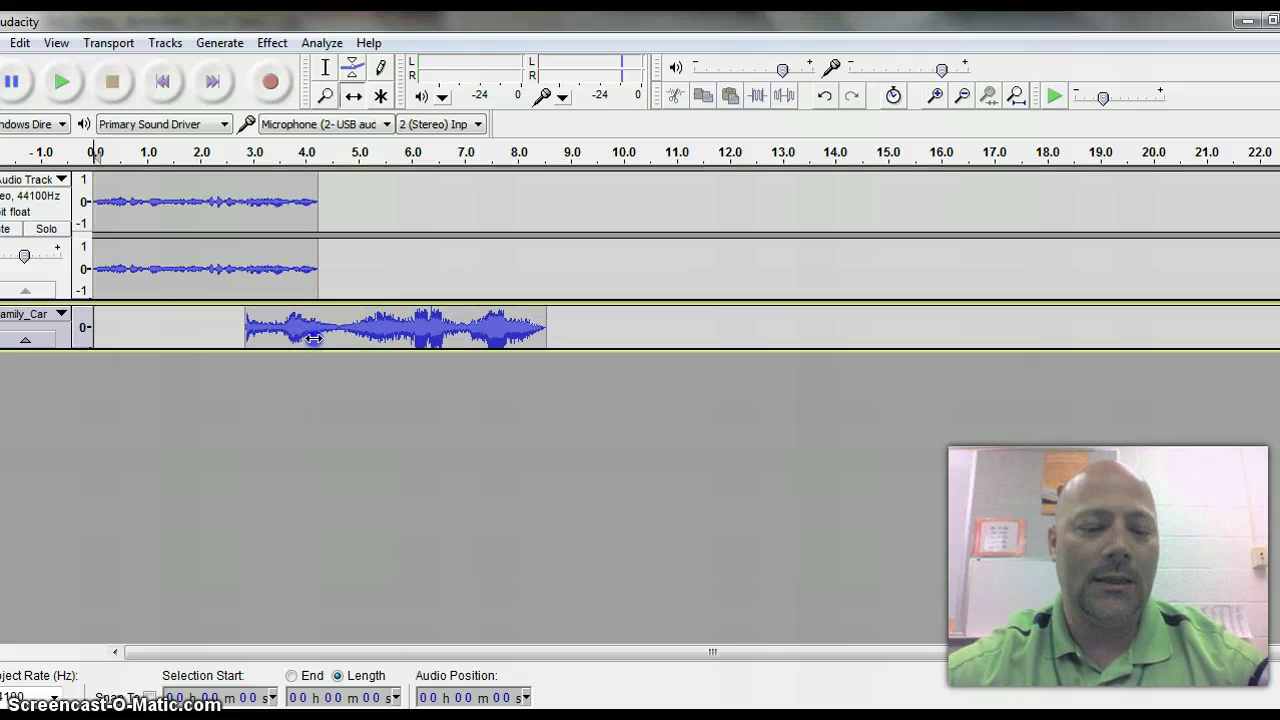
left_click(963, 96)
left_click(896, 97)
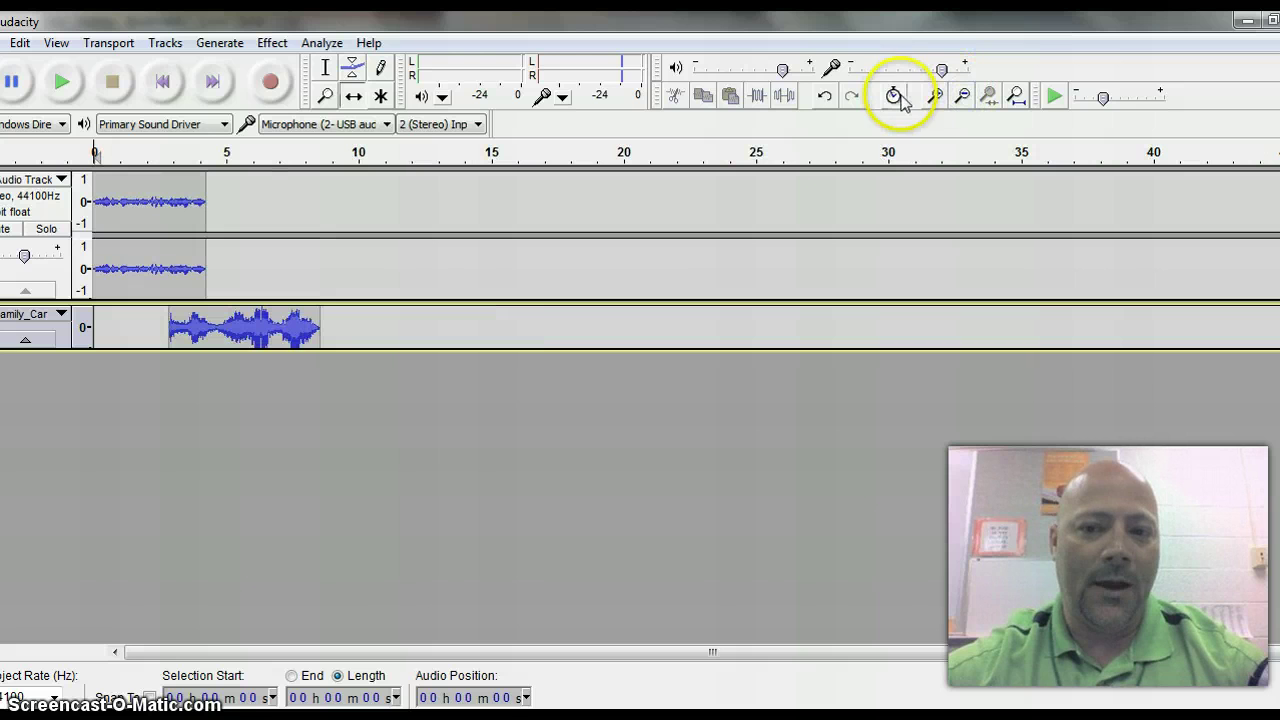
left_click(934, 96)
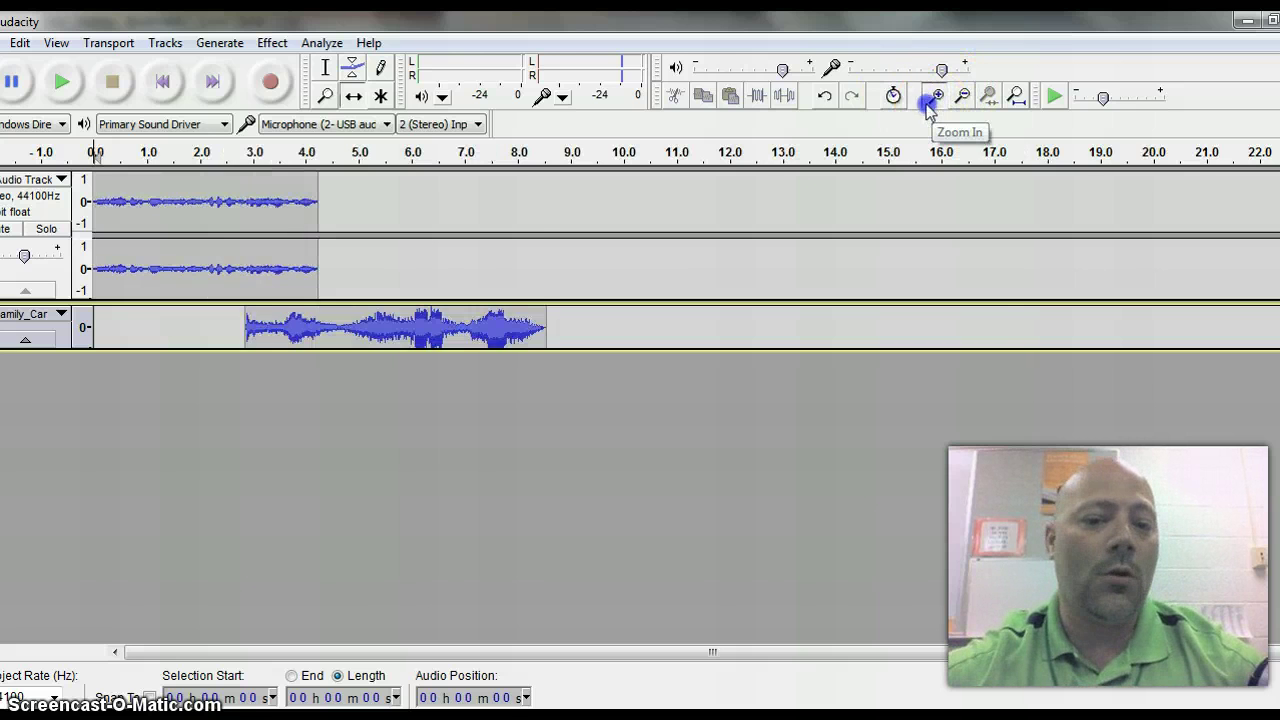
left_click(930, 98)
double_click(928, 100)
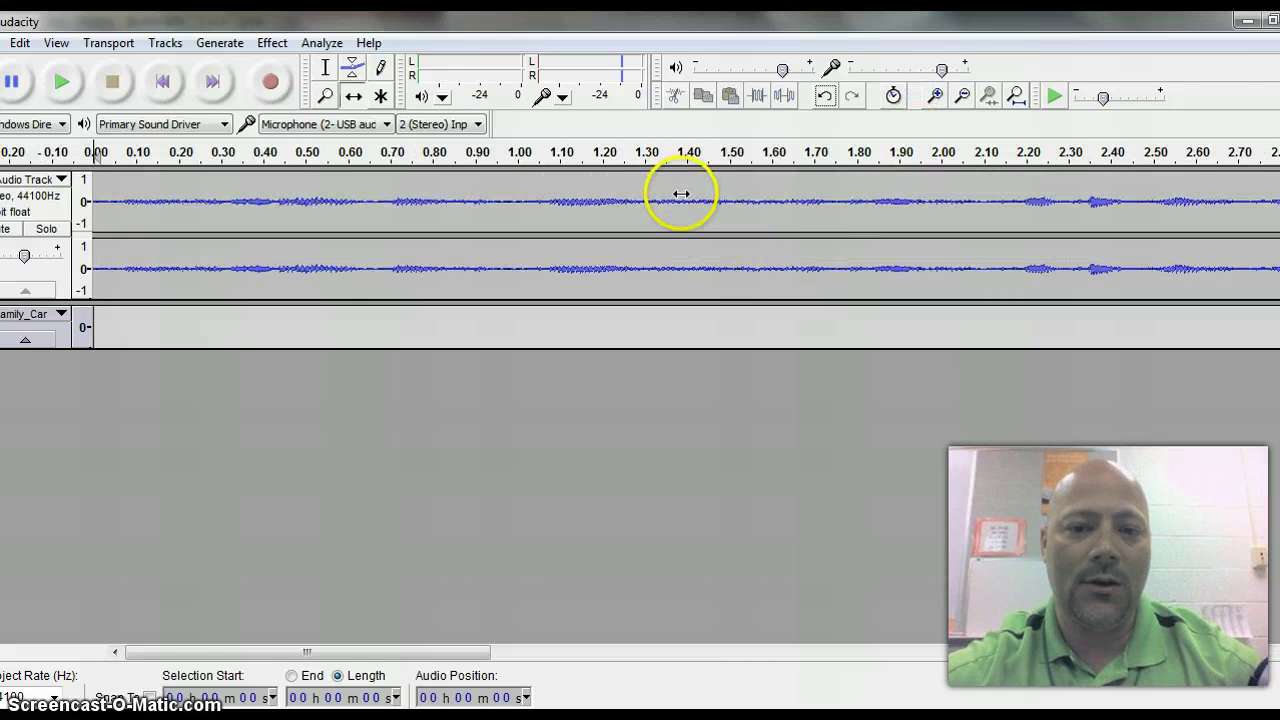
- Cut the 1.27–1.32 s stretch from the voice track, then bring up the Effect menu
left_click(325, 67)
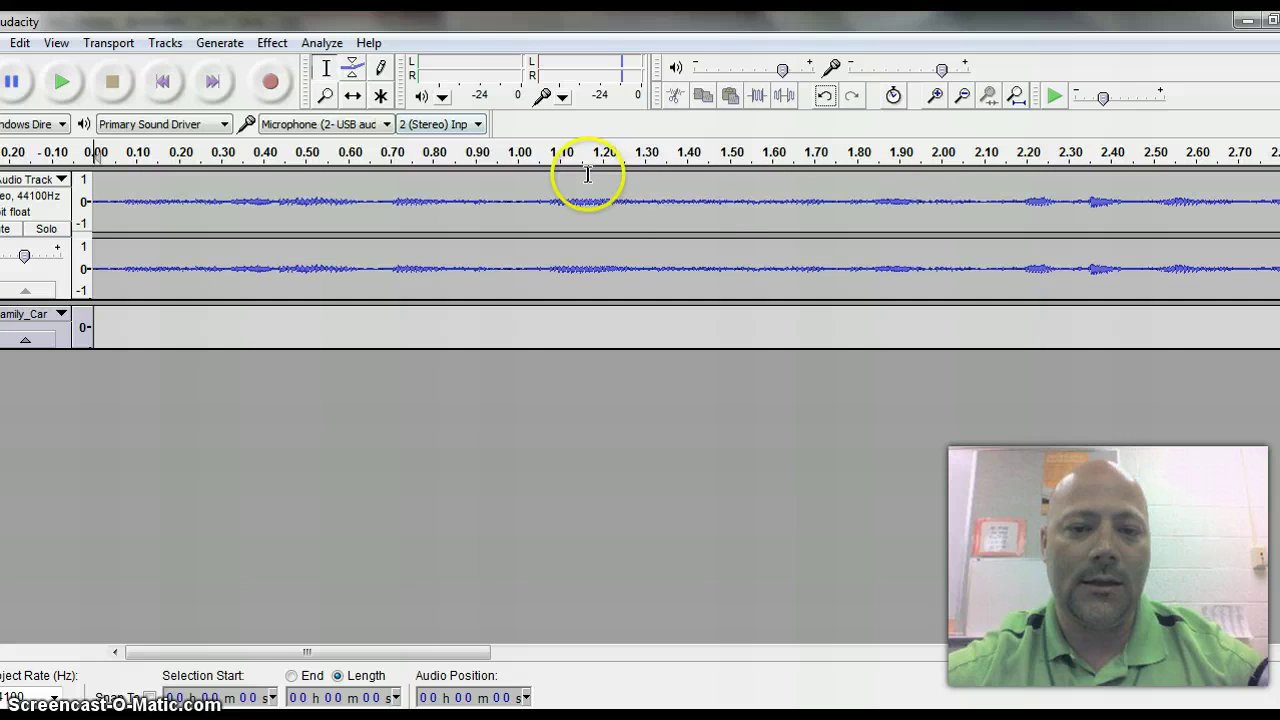
left_click_drag(627, 200, 650, 200)
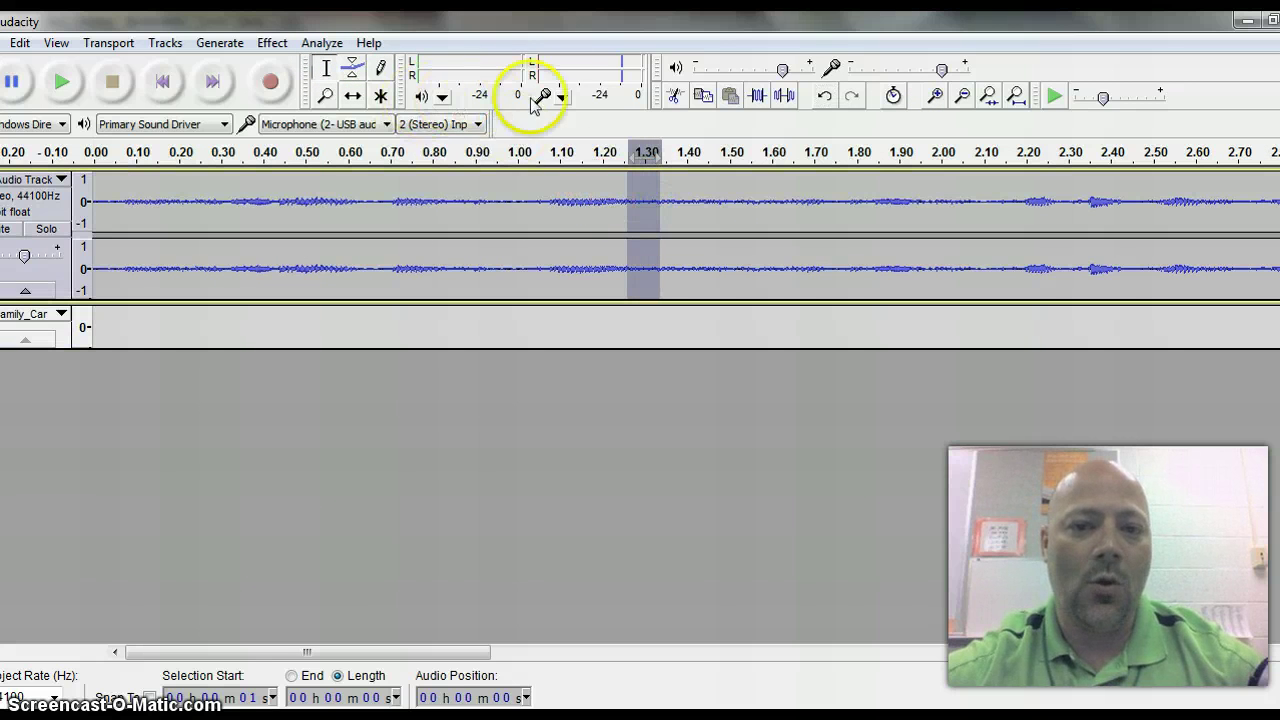
left_click(675, 96)
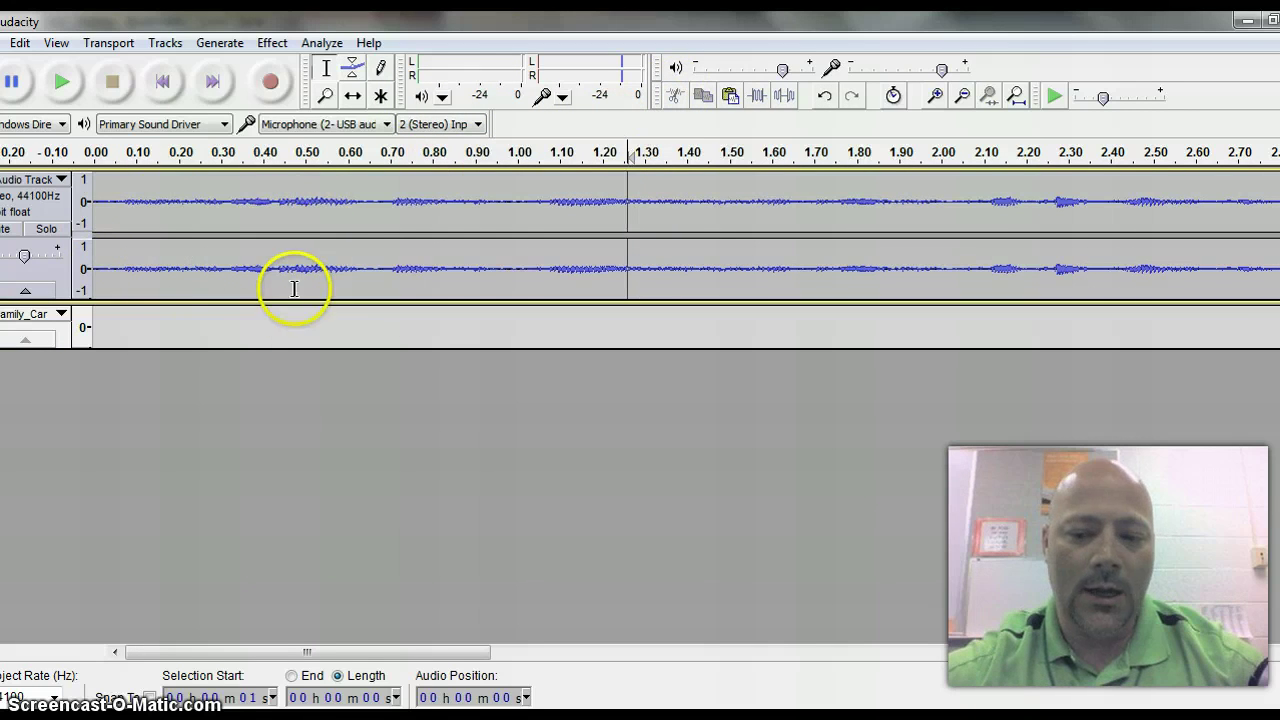
left_click(272, 43)
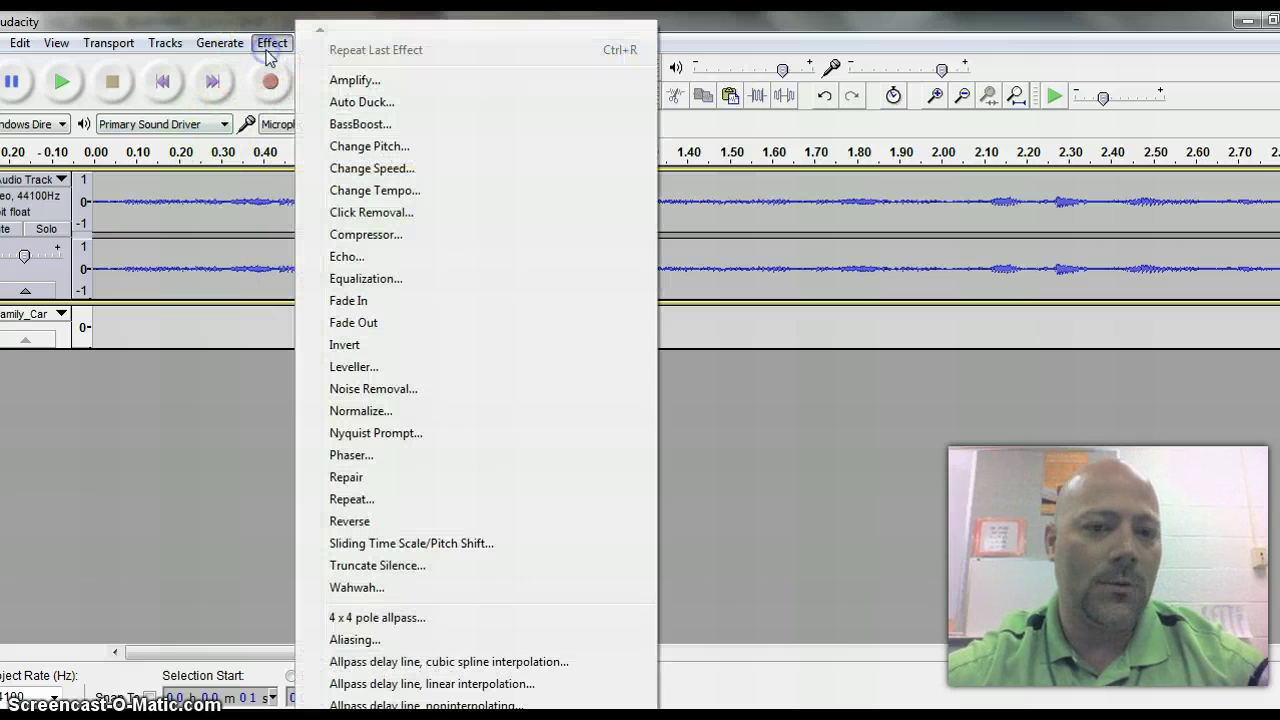
- Lower the voice pitch by 19% with Change Pitch, preview it, apply, and clear the selection
left_click(395, 150)
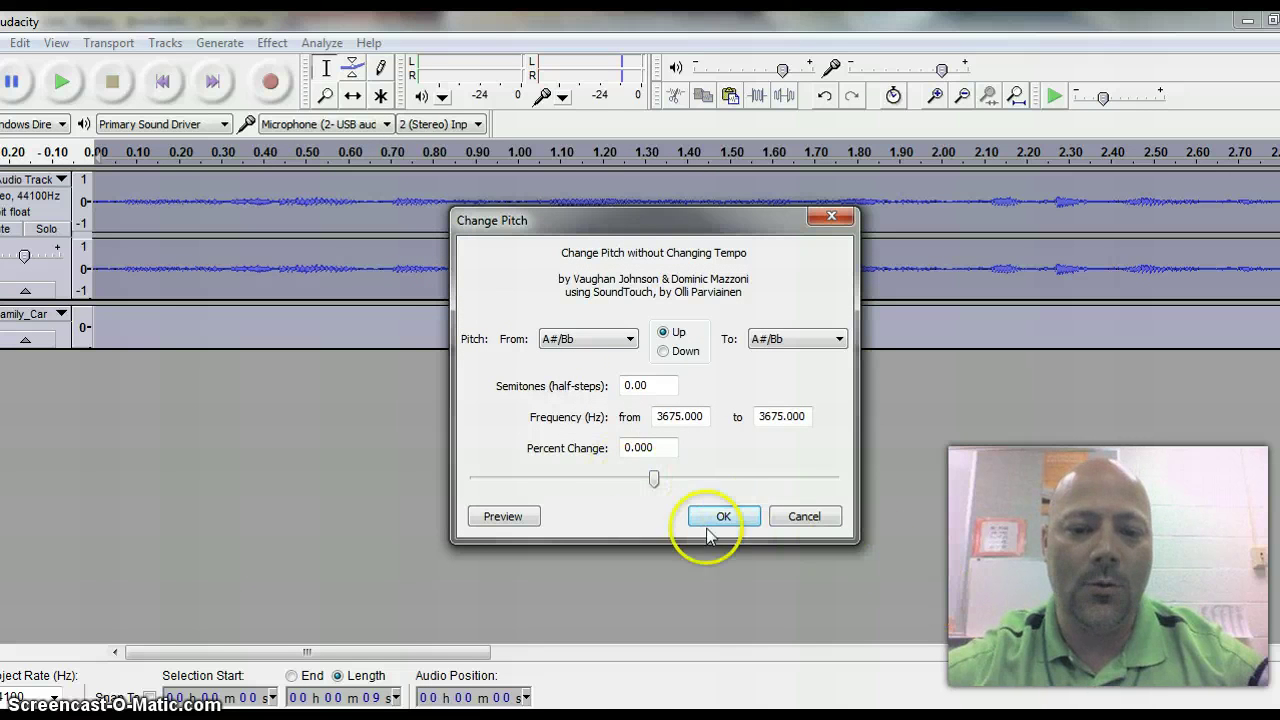
left_click(655, 480)
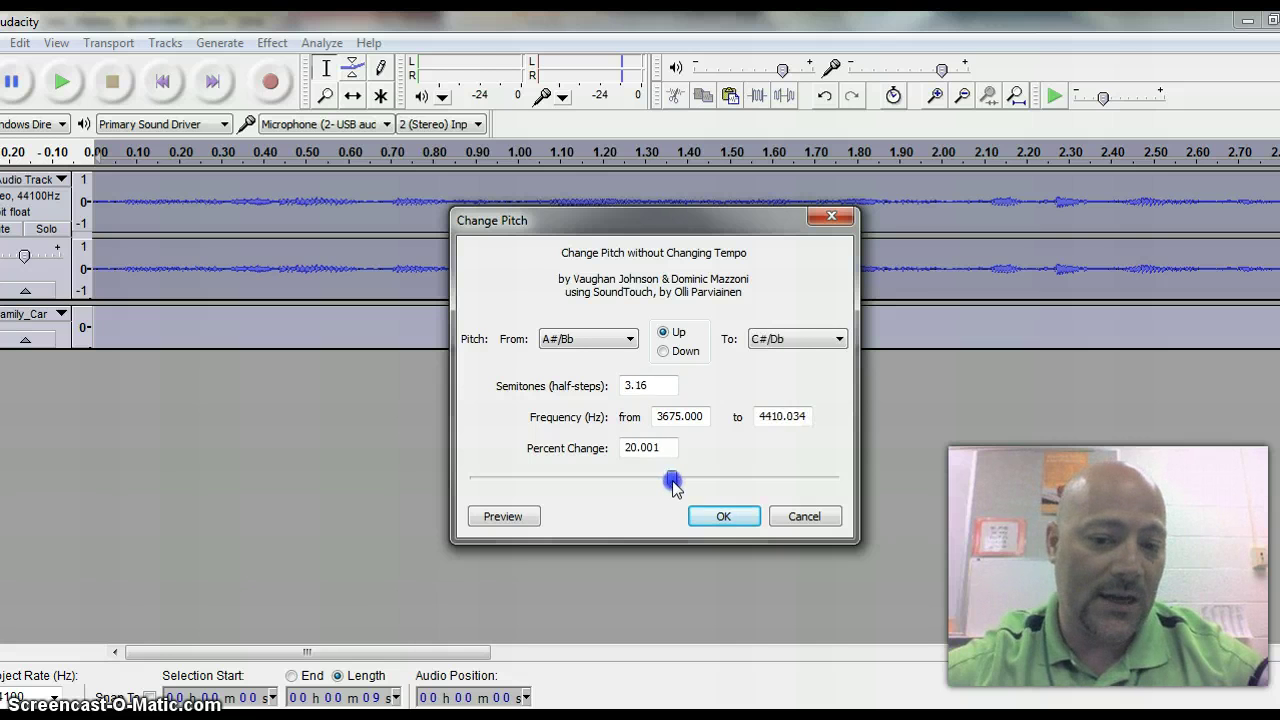
left_click_drag(669, 485, 646, 486)
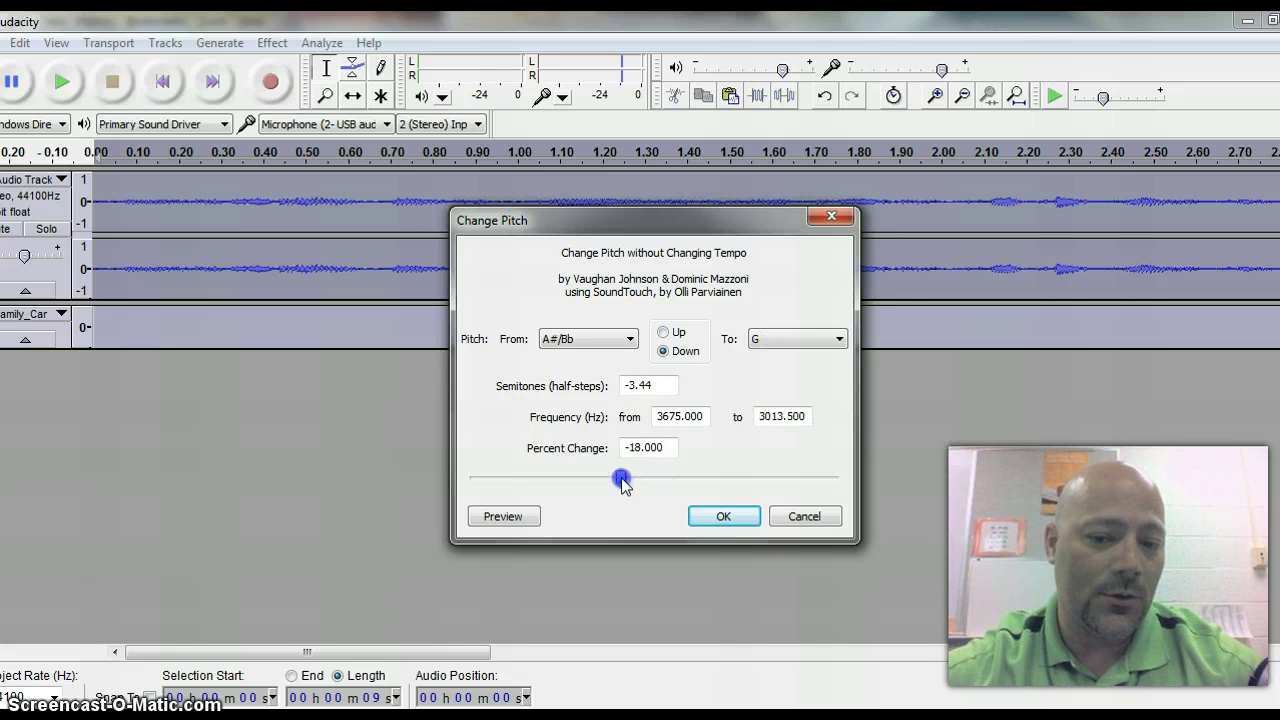
left_click(521, 515)
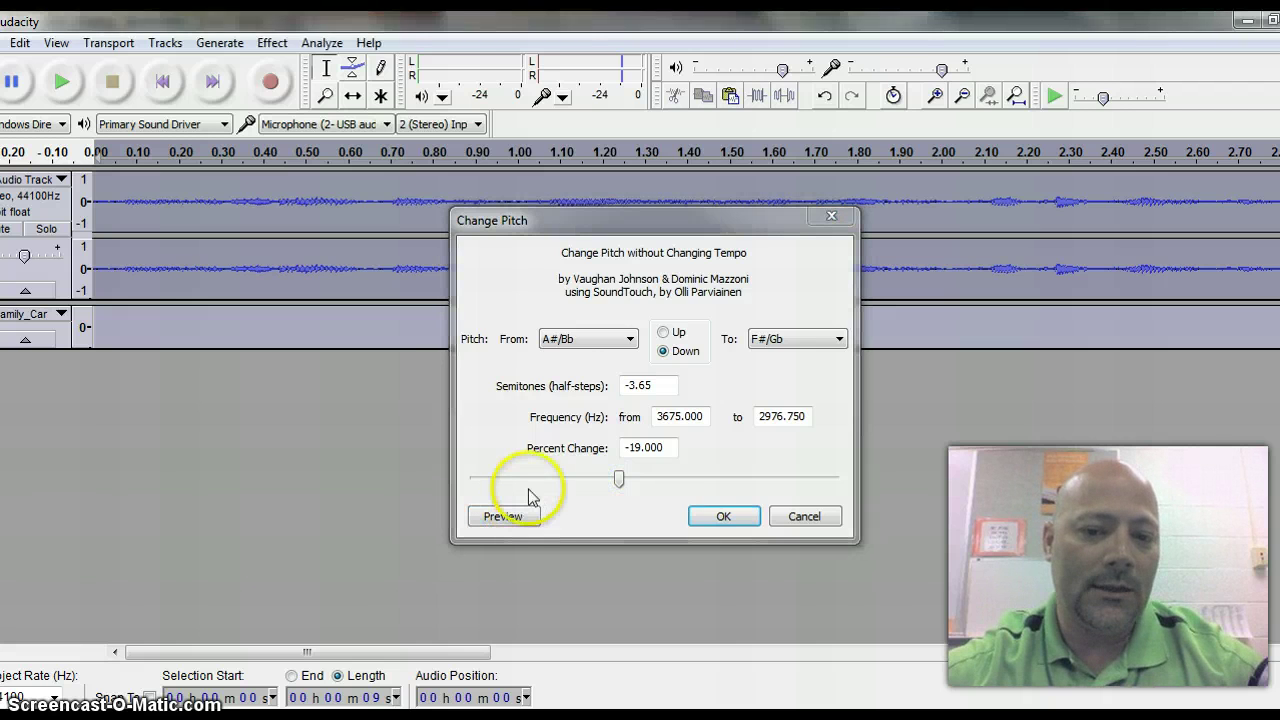
left_click(508, 514)
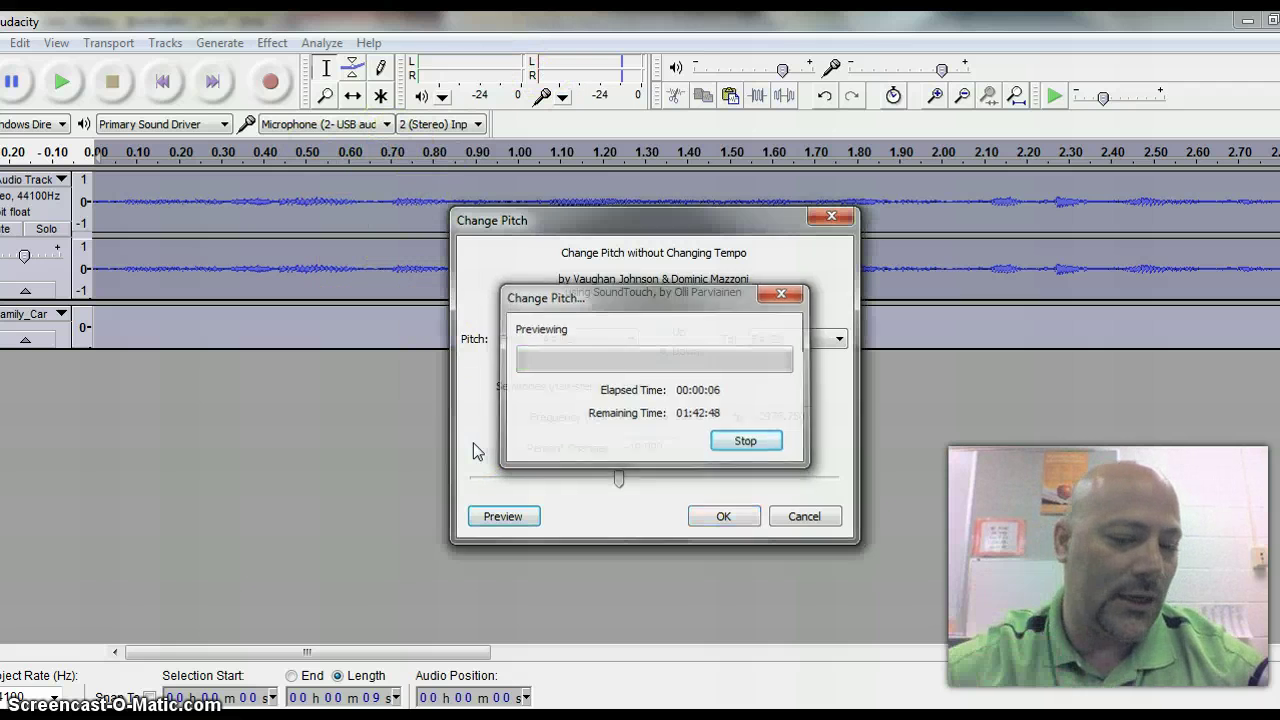
left_click(722, 516)
left_click(506, 400)
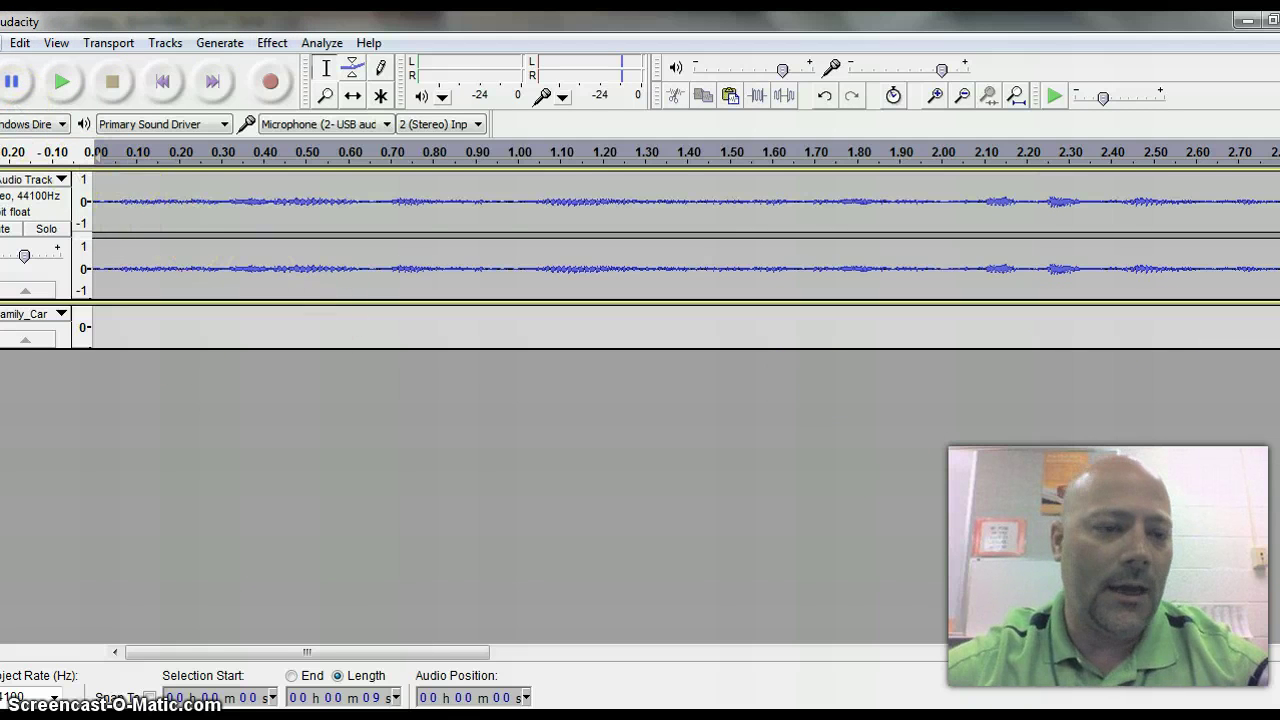
key("alt+f")
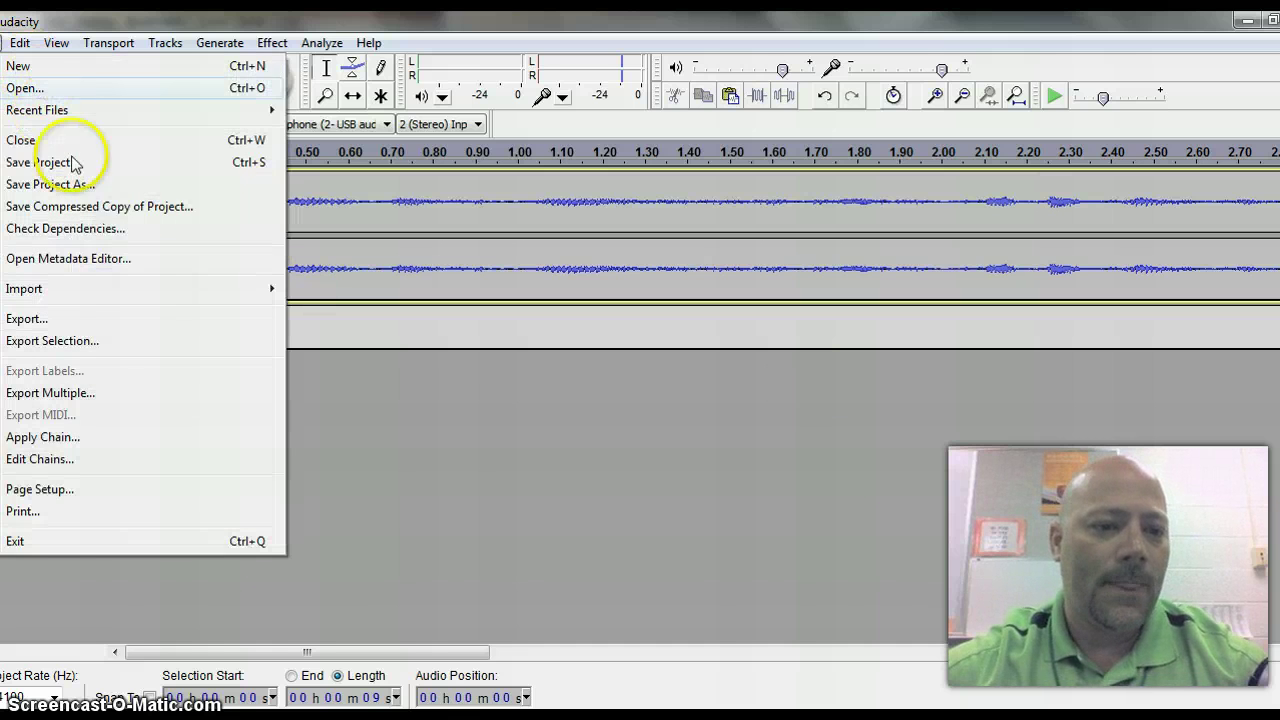
left_click(140, 318)
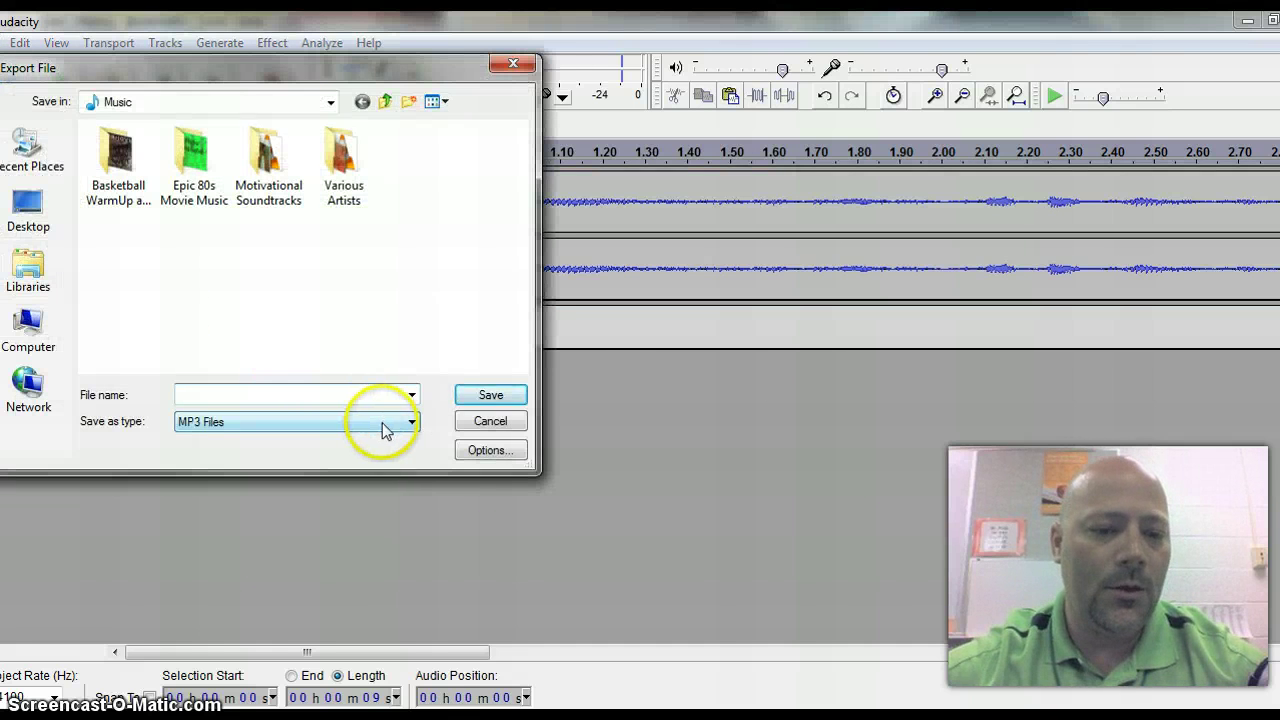
left_click(390, 428)
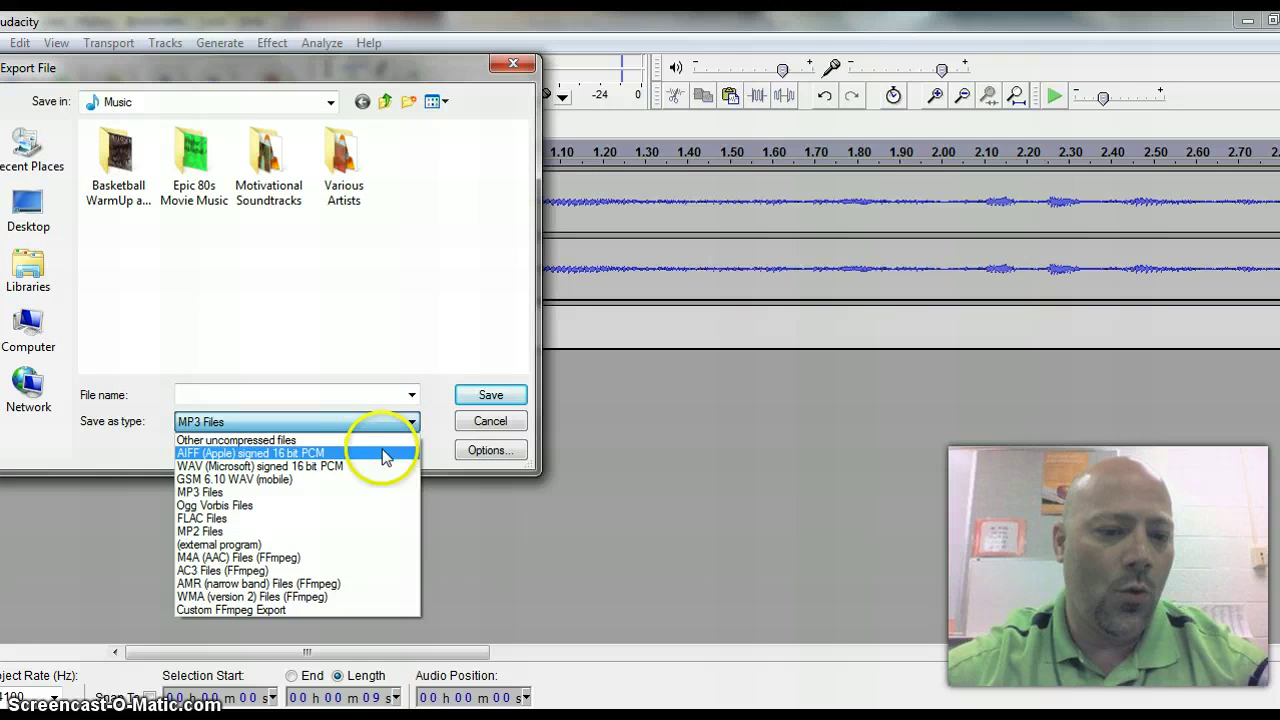
left_click(386, 466)
left_click(307, 394)
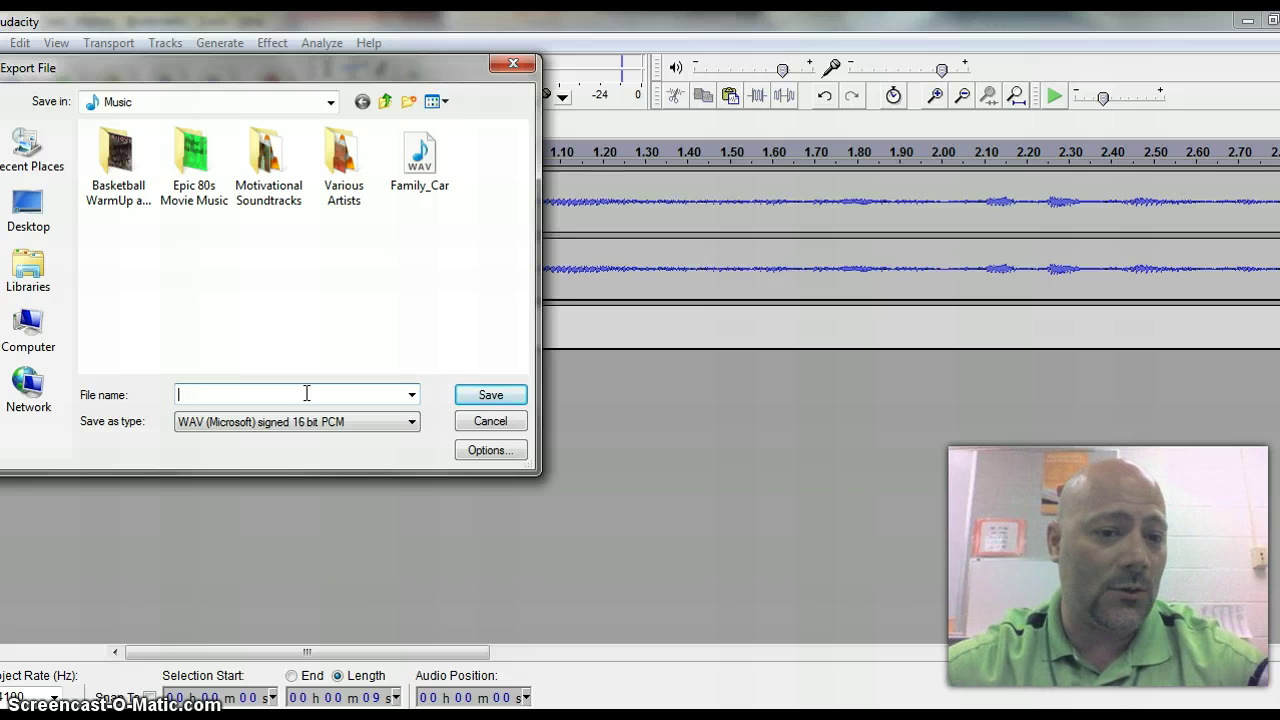
left_click(510, 66)
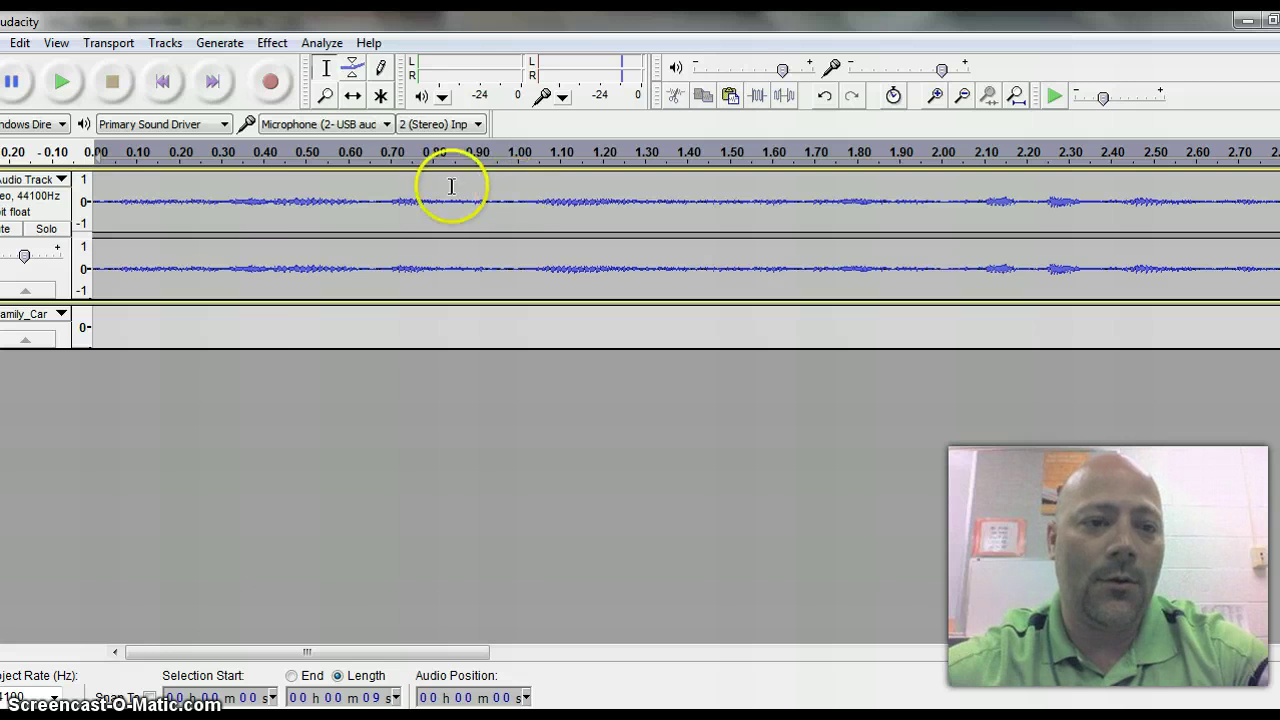
- Begin exporting the project as 'Banks.', then abandon the export dialog without saving
left_click(1, 42)
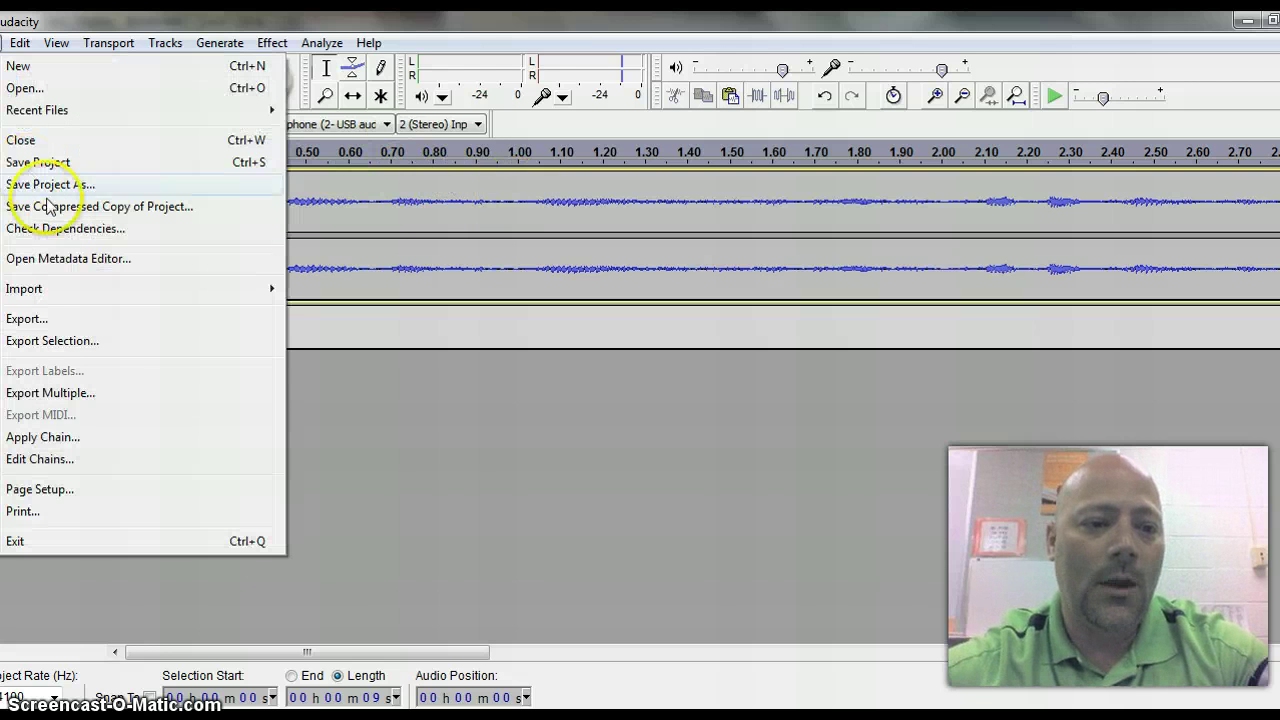
left_click(150, 320)
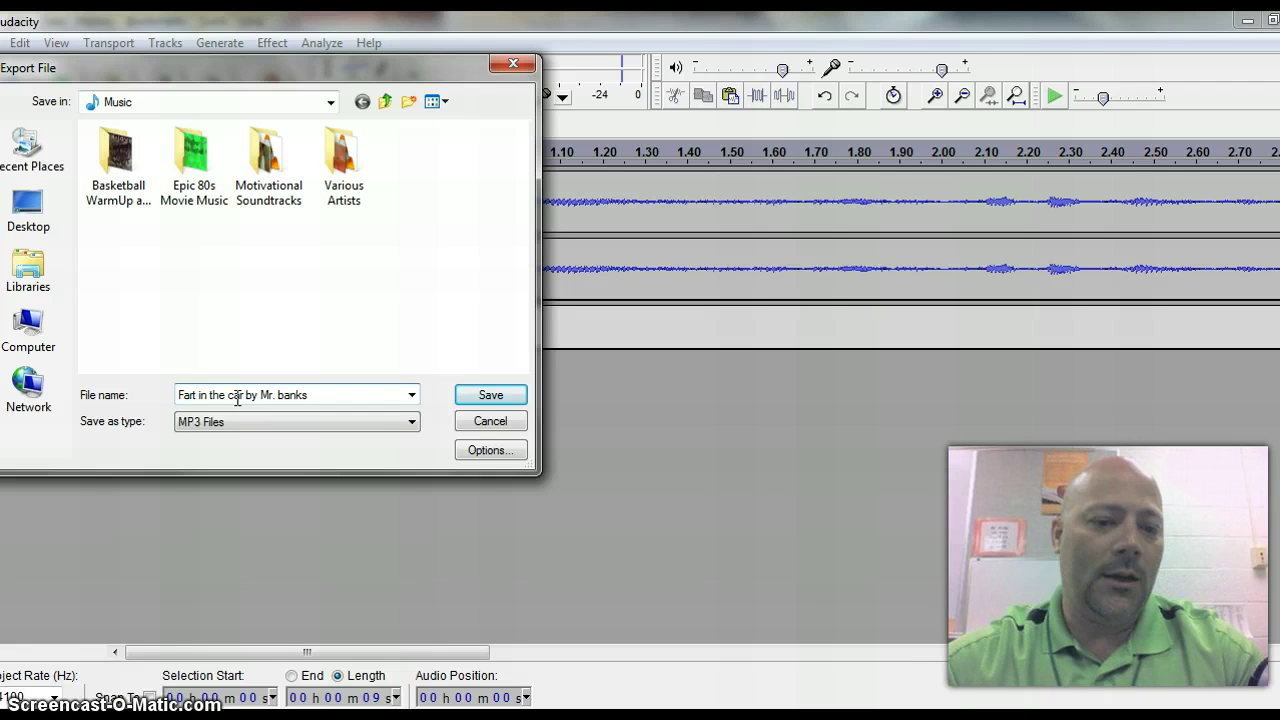
type("Banks.")
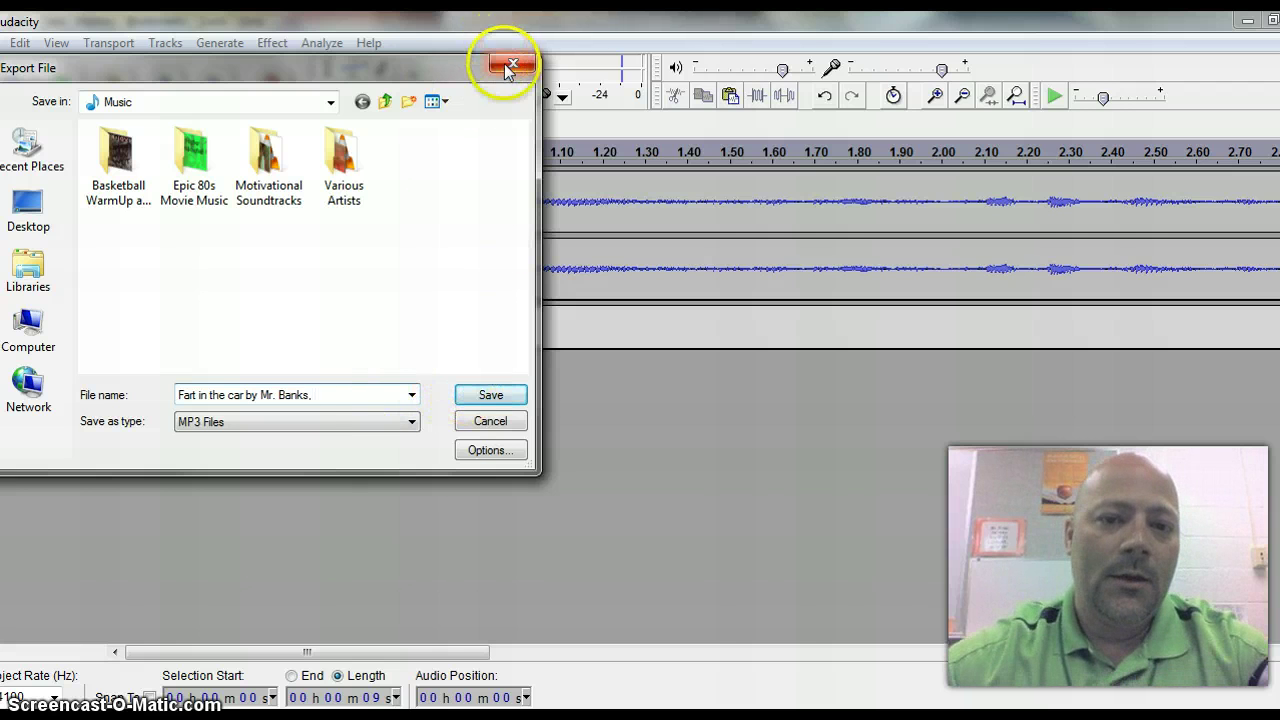
left_click(512, 65)
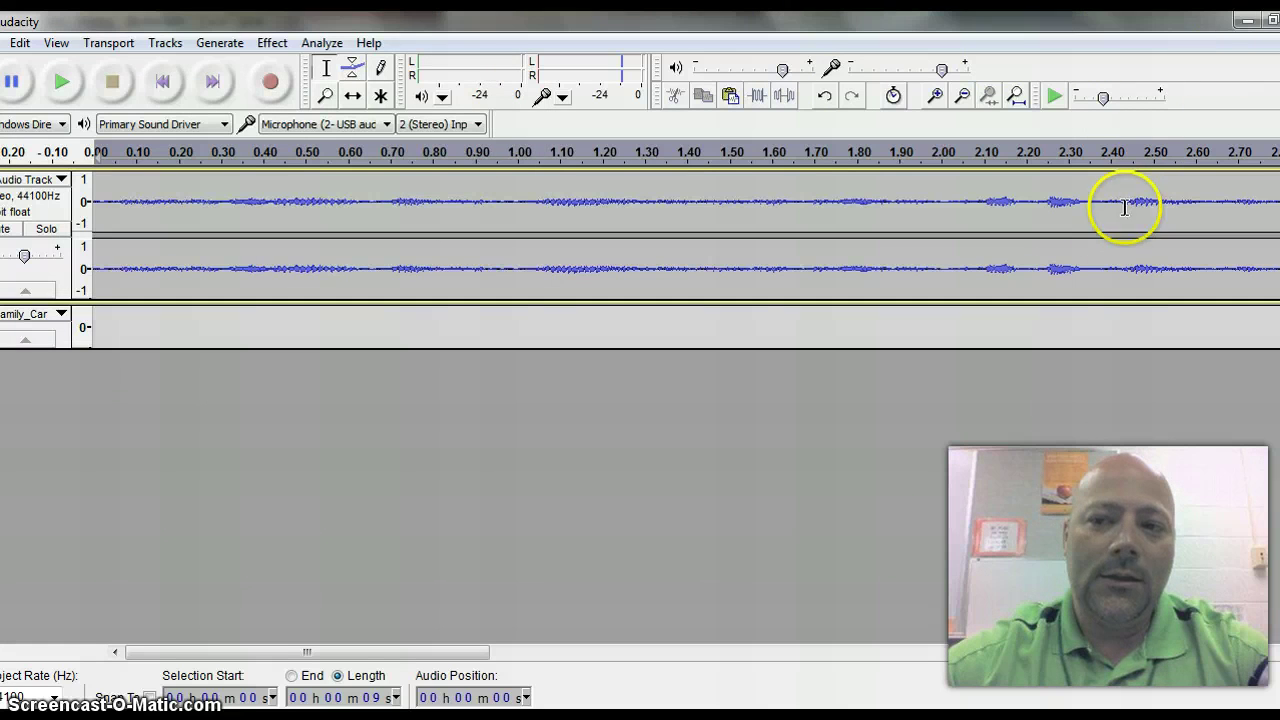
- Close Audacity without saving the project, then close Firefox to reveal the Word skit script
left_click(1278, 19)
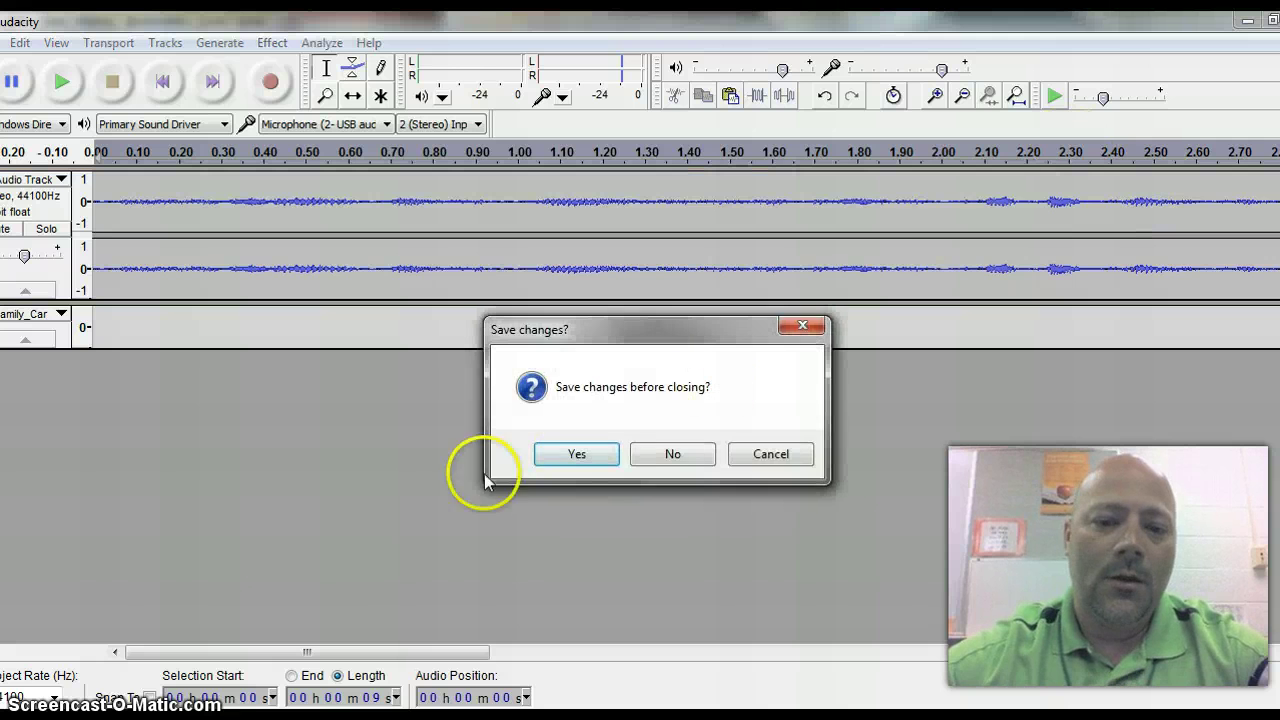
left_click(673, 455)
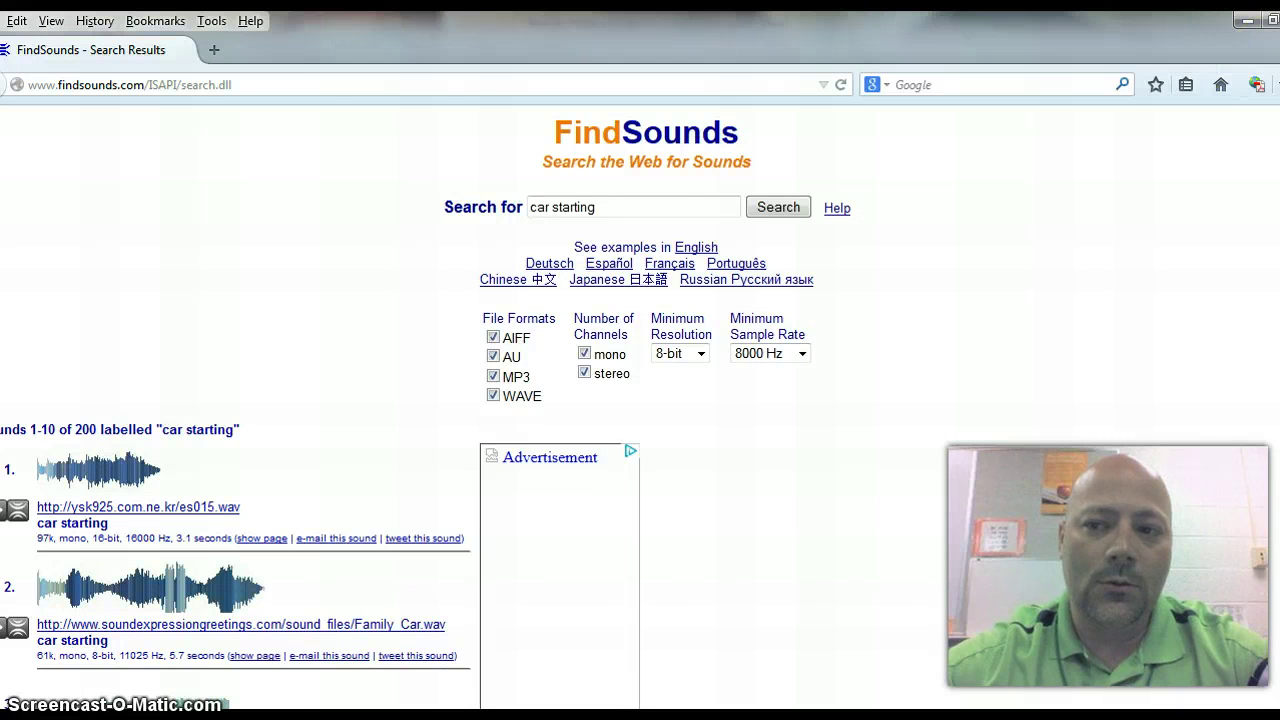
left_click(1270, 20)
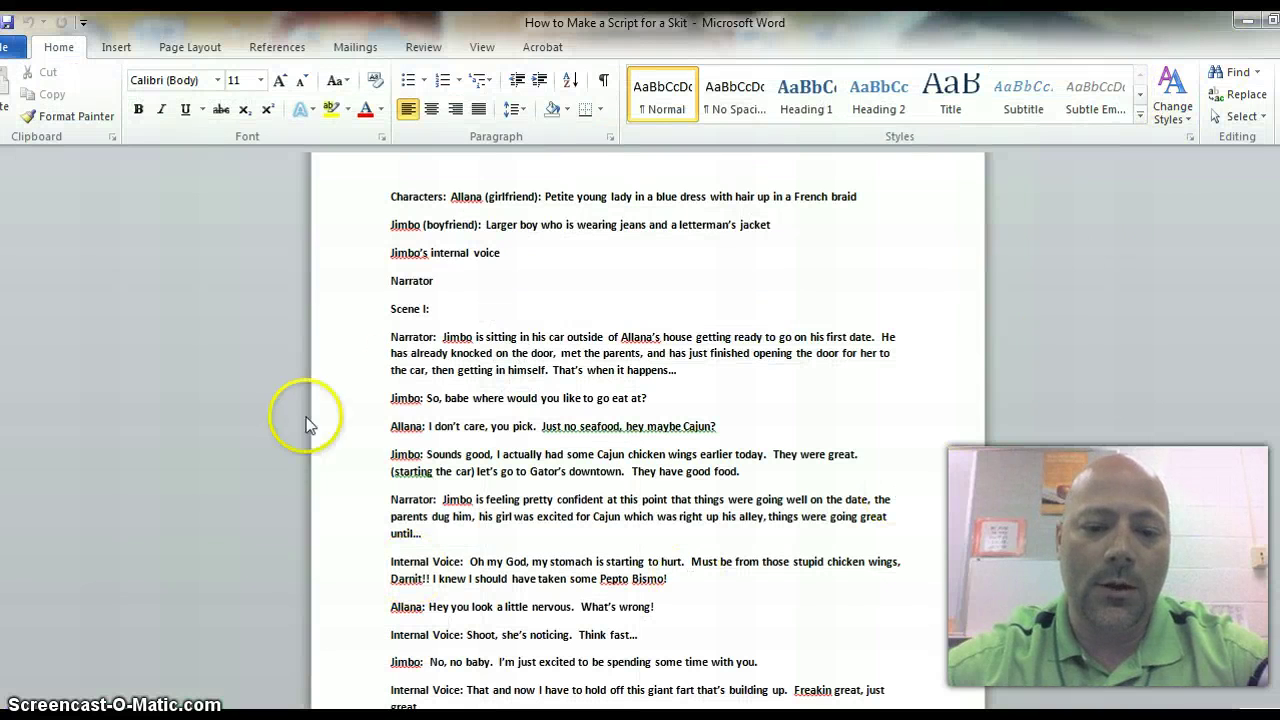